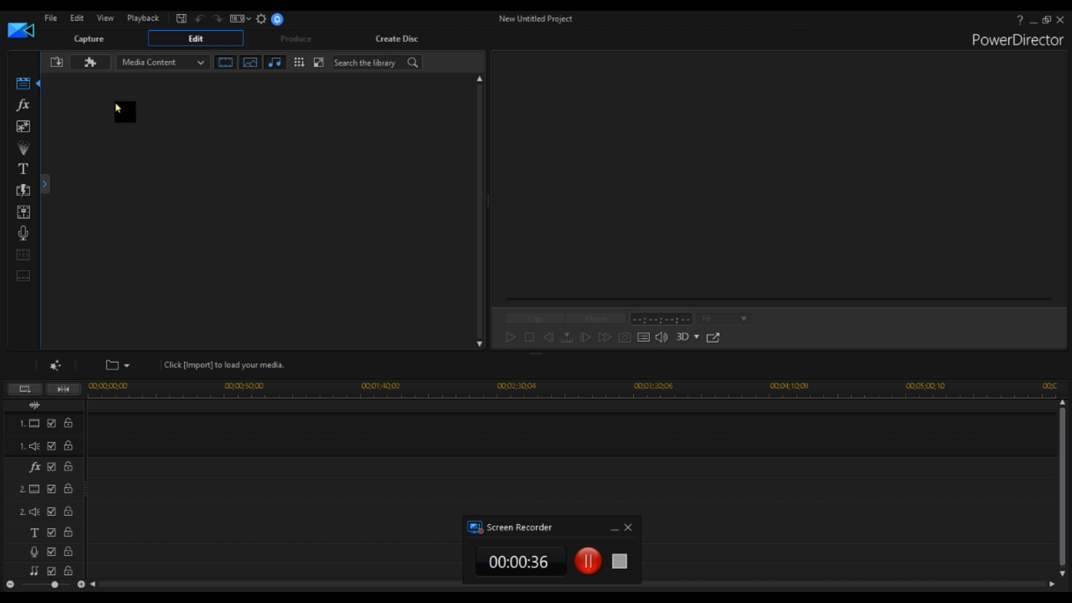
# Open the project aclip_intro.pds from the alpacamade 2020 folder.
pyautogui.click(51, 19)
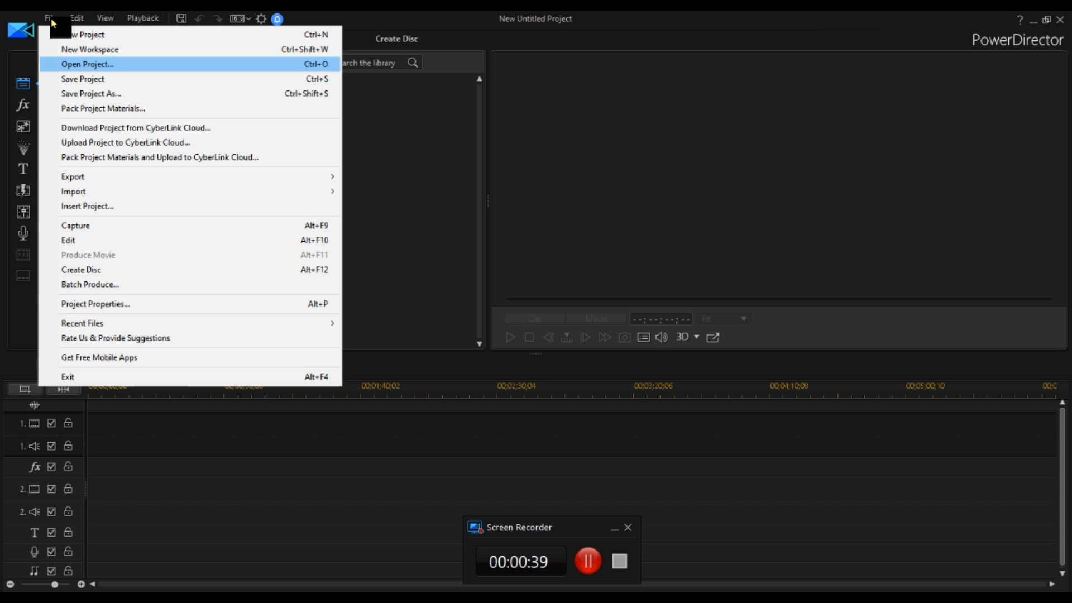
pyautogui.click(87, 64)
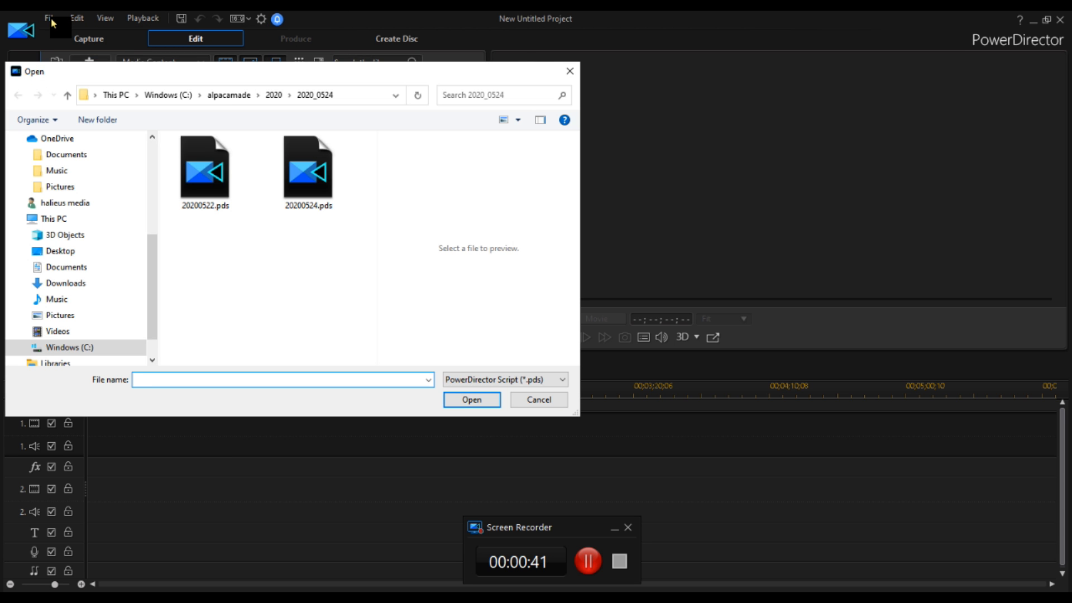
pyautogui.click(274, 95)
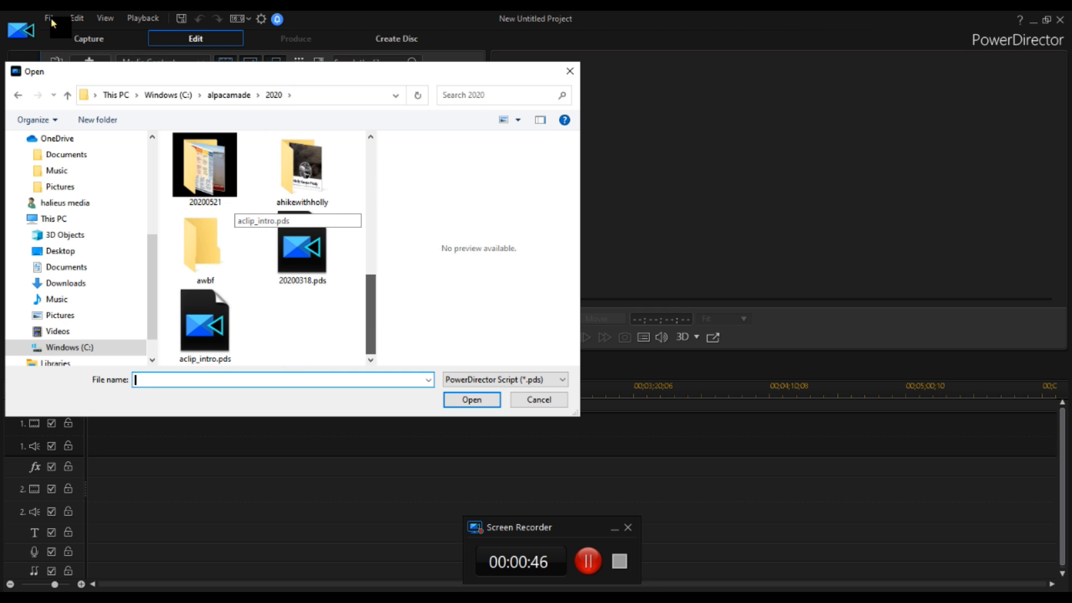
pyautogui.press('Return')
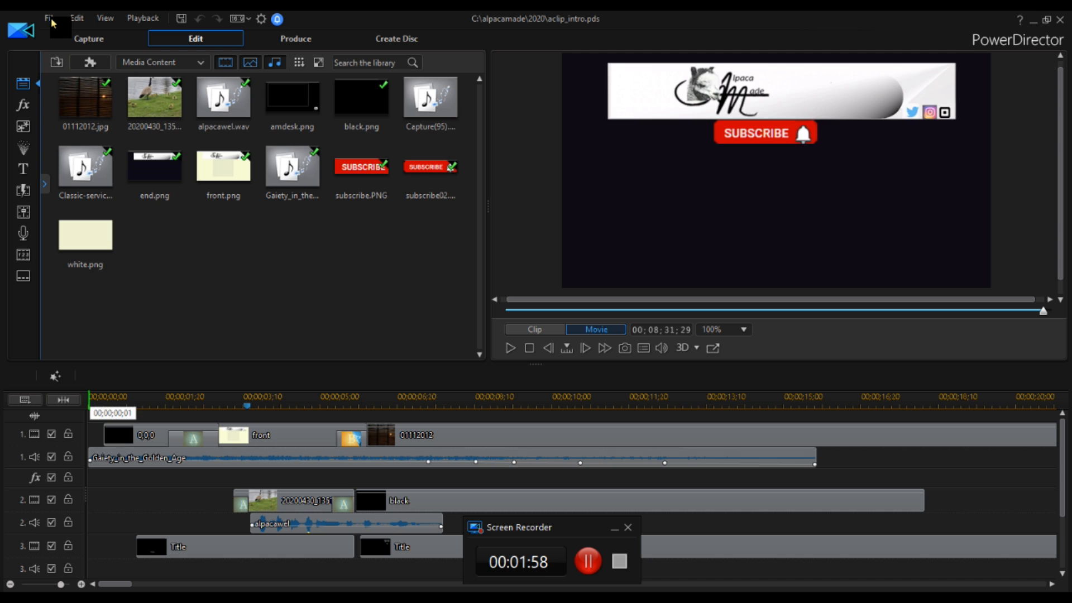
# Remove the Gaiety_in_the_Golden_Age music clip from the first audio track of the timeline.
pyautogui.click(89, 400)
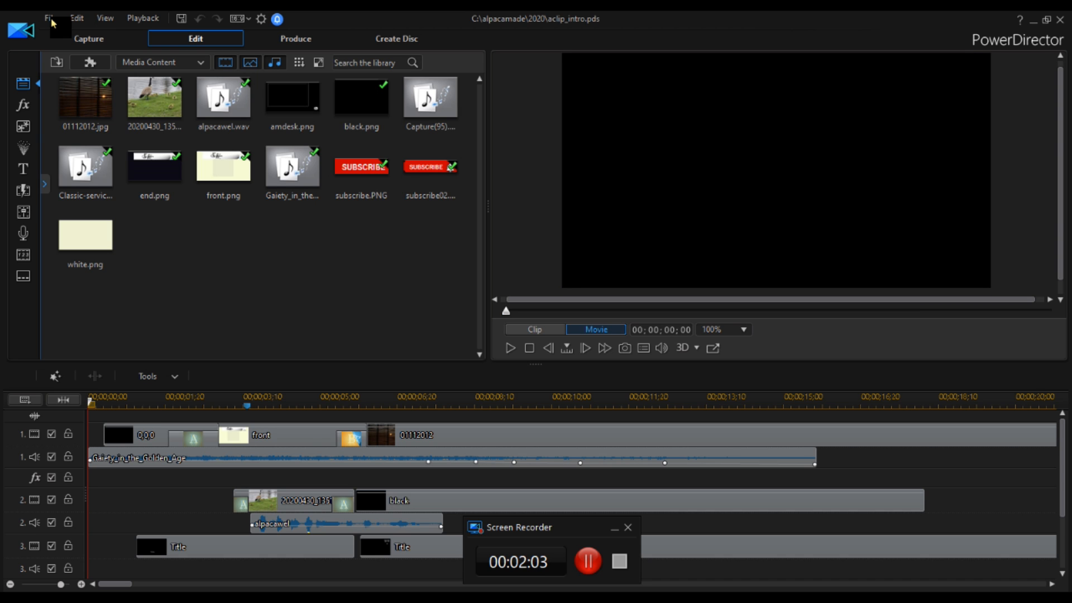
pyautogui.click(50, 19)
pyautogui.click(217, 458)
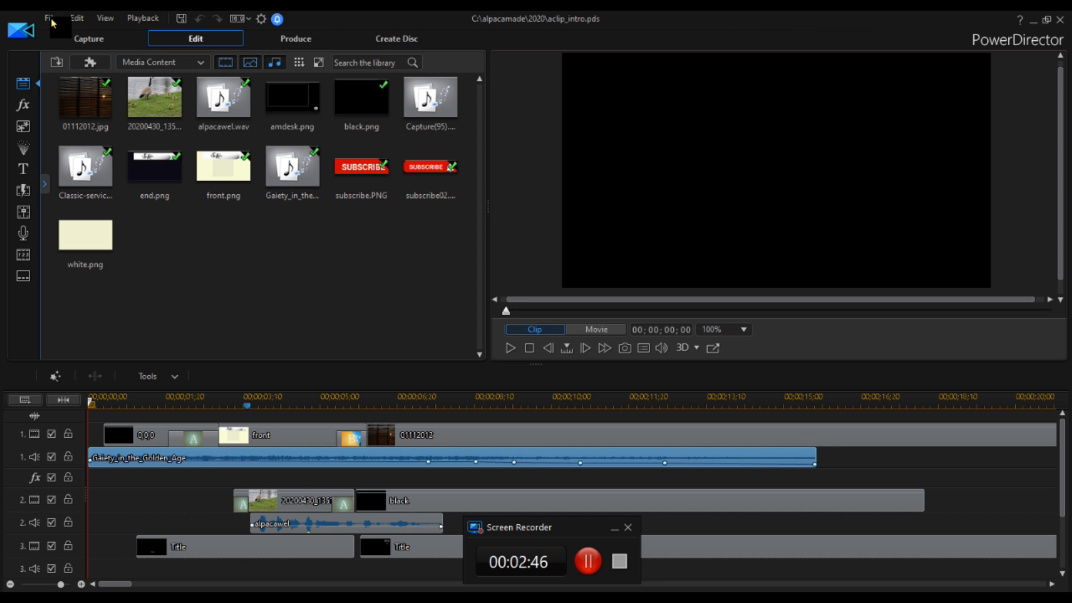
pyautogui.rightClick(169, 456)
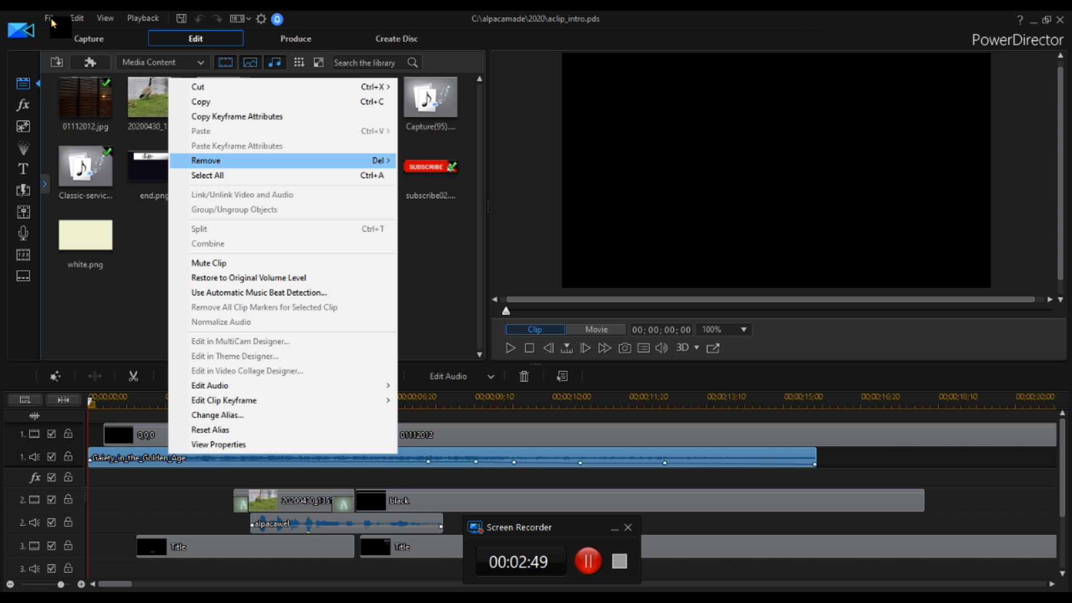
pyautogui.moveTo(223, 160)
pyautogui.click(458, 160)
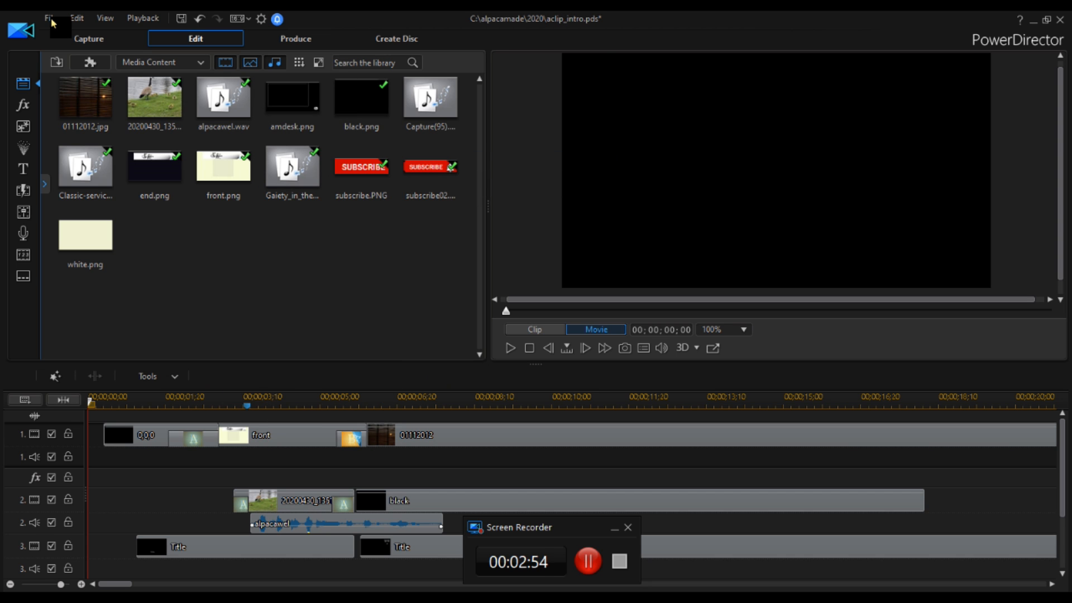
# Import Bike_Sharing_to_Paradise.mp3 from the CyberLink shared music folder into the media library.
pyautogui.click(56, 62)
pyautogui.click(95, 80)
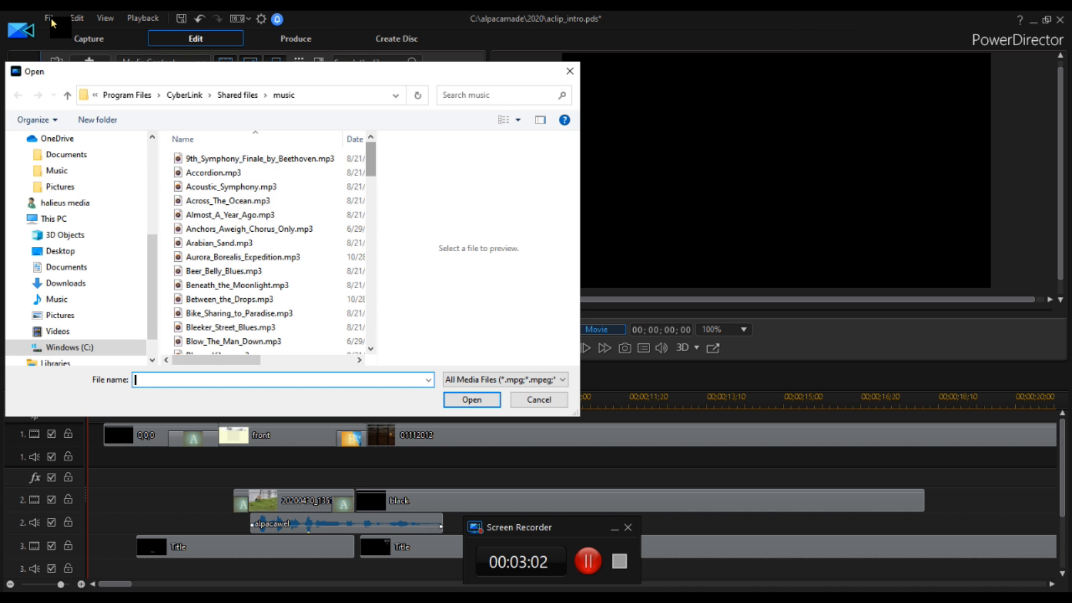
pyautogui.scroll(-3, 232, 161)
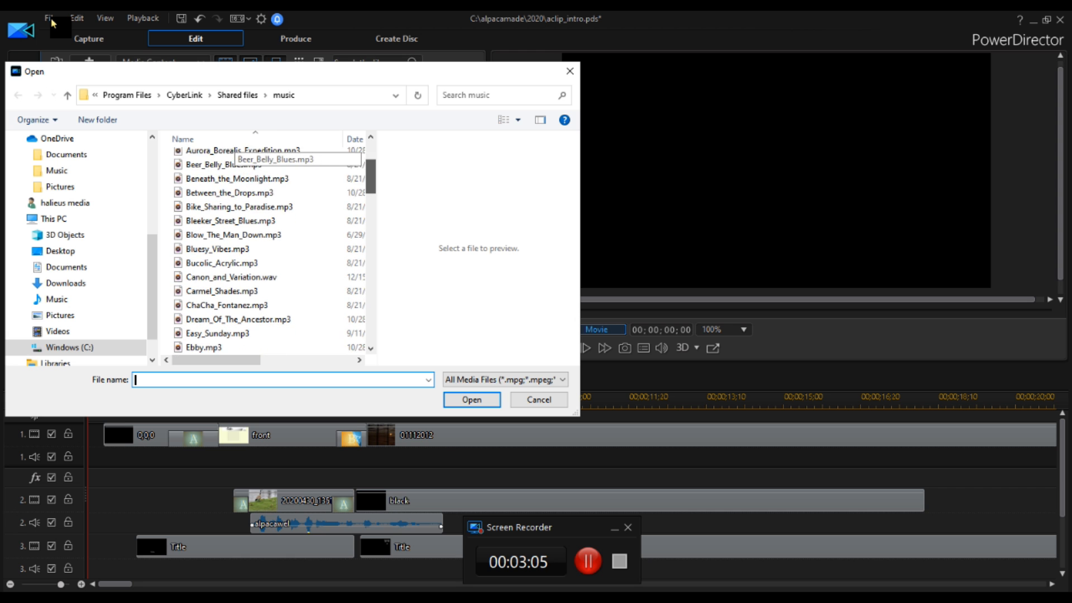
pyautogui.scroll(-1, 234, 162)
pyautogui.click(239, 187)
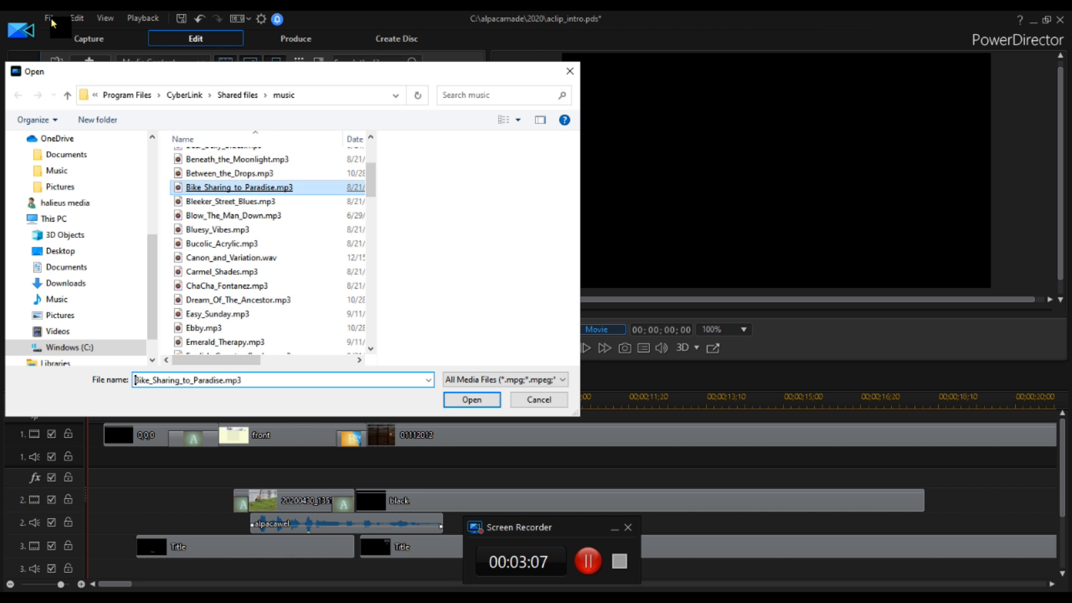
pyautogui.press('Return')
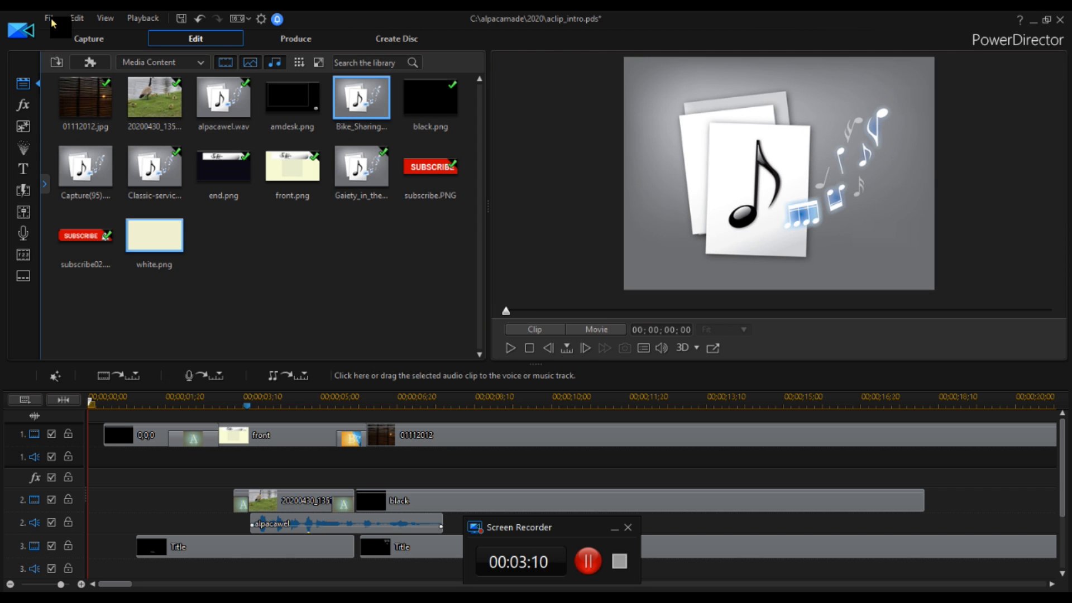
# Remove the Gaiety_in_the_Golden_Age clip from the media library.
pyautogui.rightClick(351, 166)
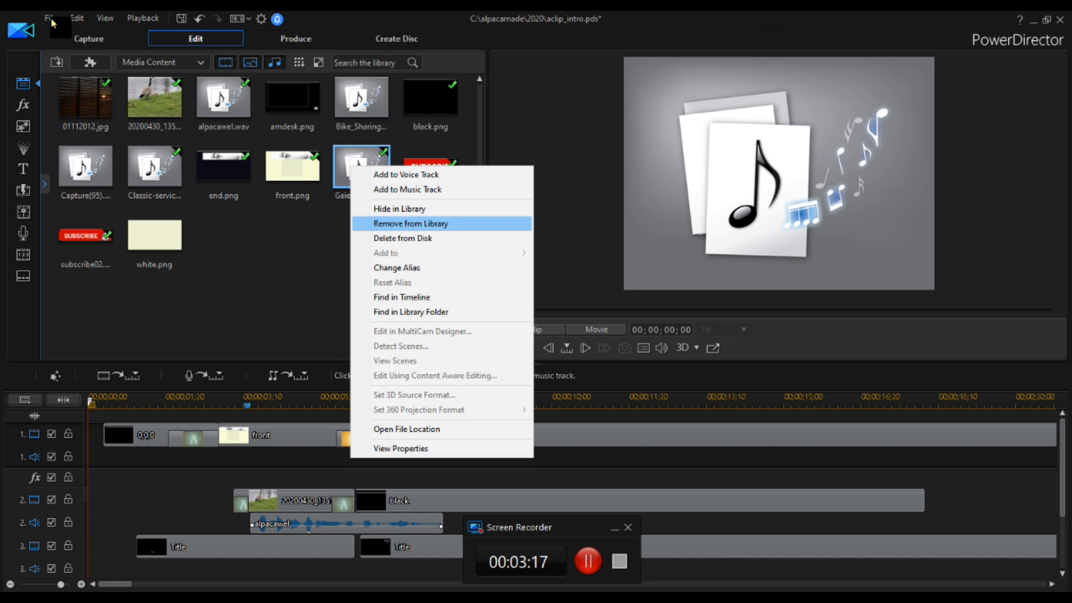
pyautogui.click(410, 224)
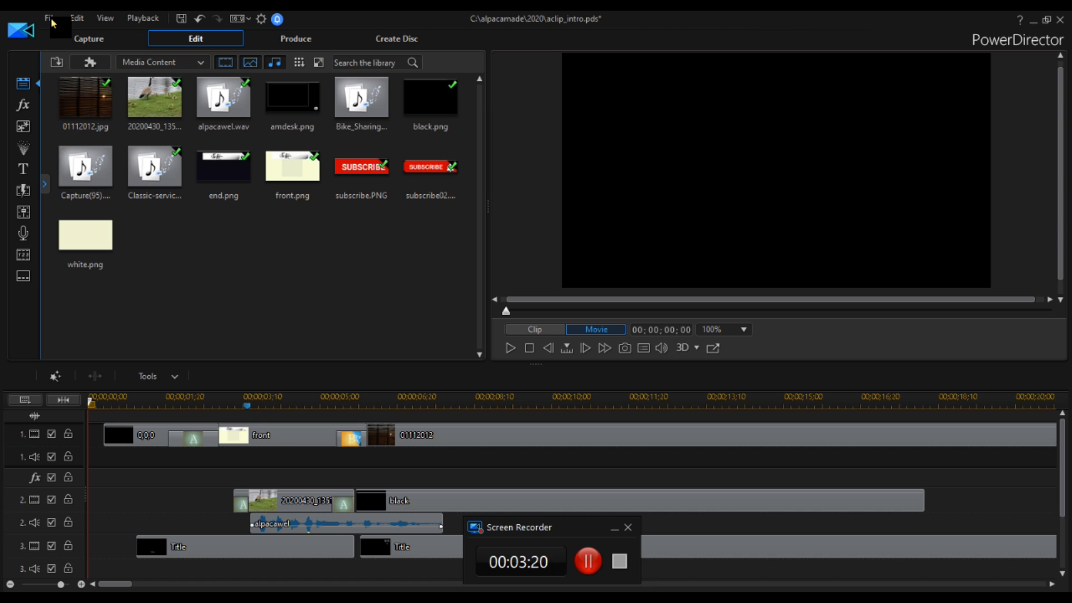
# Place Bike_Sharing_to_Paradise on the first audio track and lower its volume to -3.3 dB in the audio mixer.
pyautogui.moveTo(361, 97); pyautogui.dragTo(112, 457)
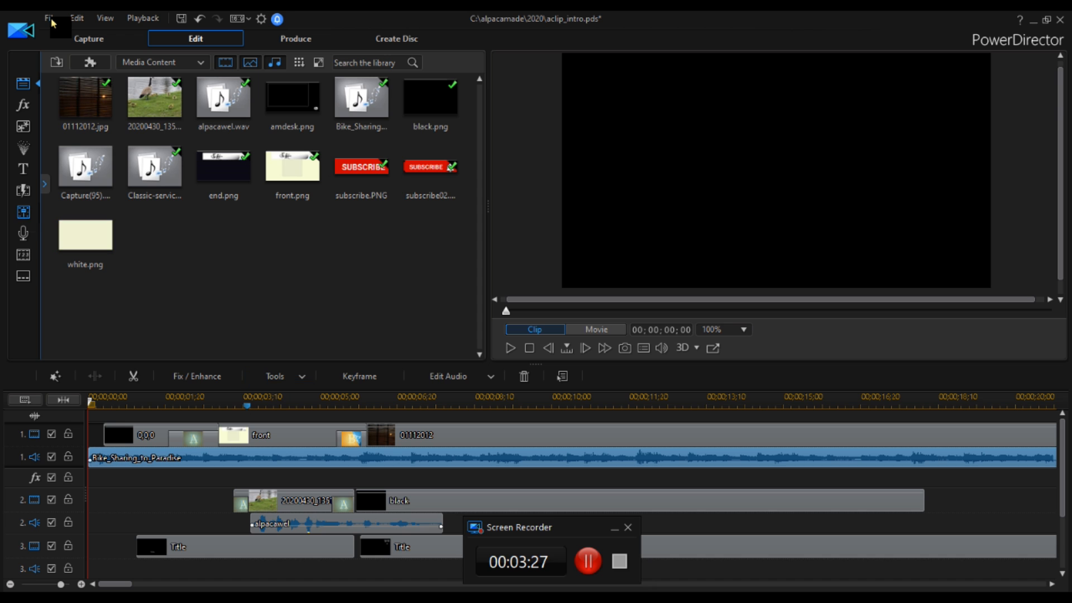
pyautogui.click(23, 211)
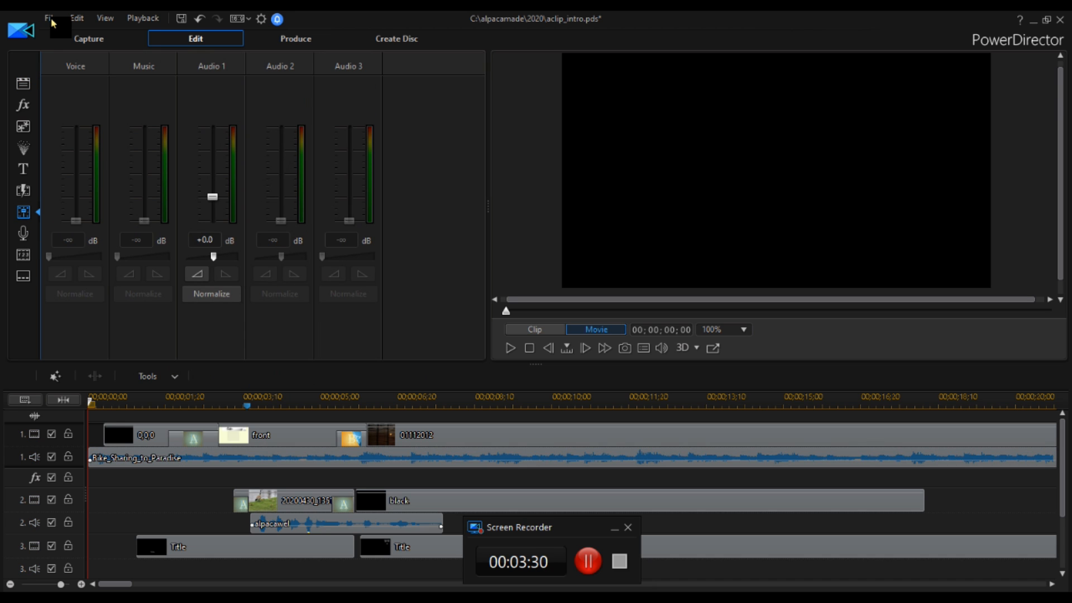
pyautogui.moveTo(212, 197); pyautogui.dragTo(212, 205)
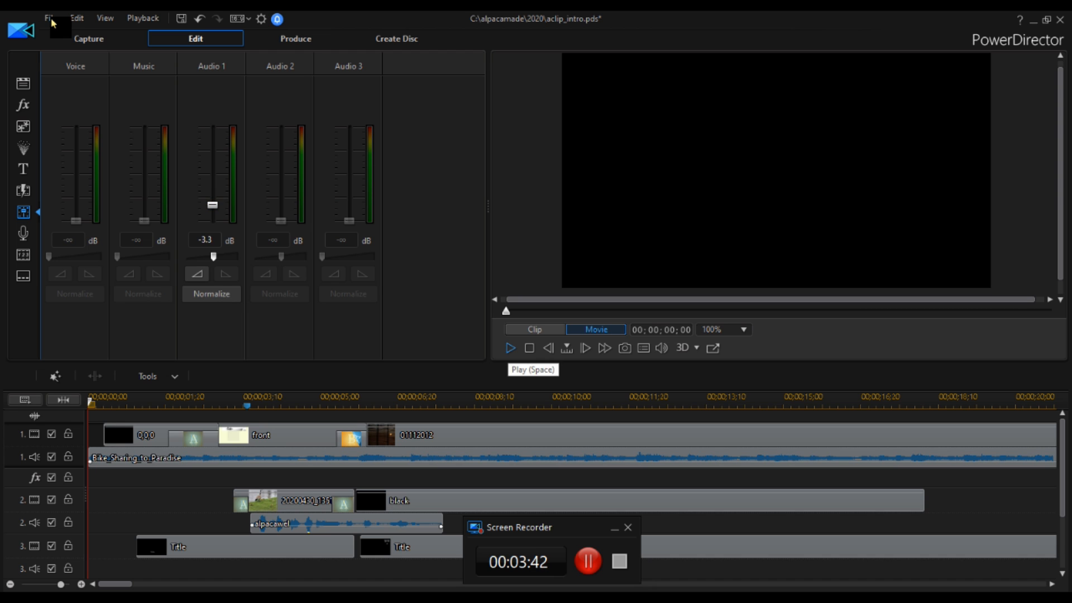
# Play the preview to about 7 seconds and lower the Audio 1 volume to -5.0 dB there.
pyautogui.click(510, 348)
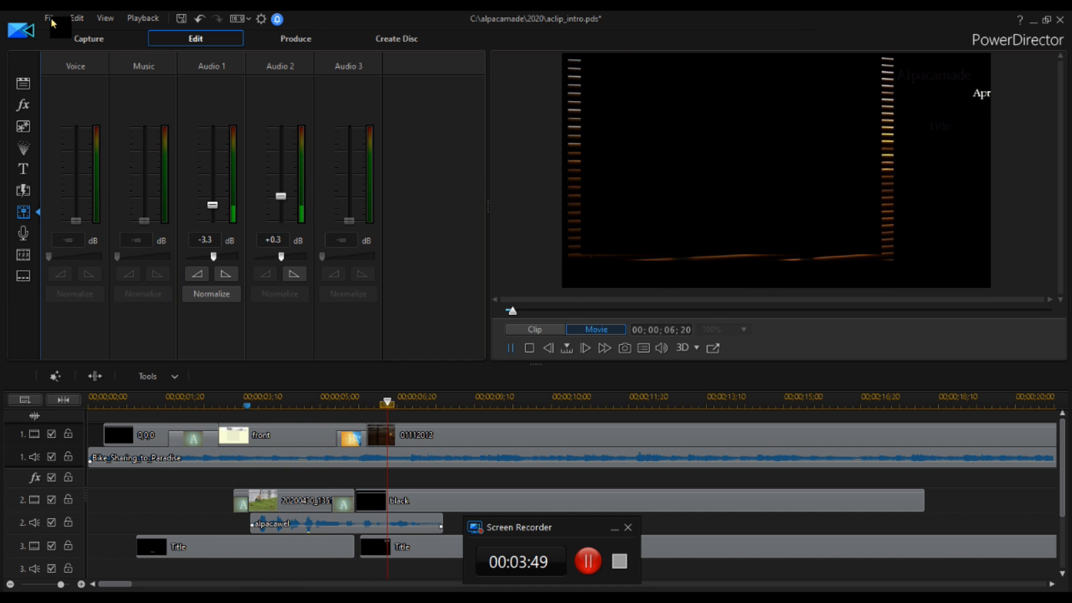
pyautogui.press('space')
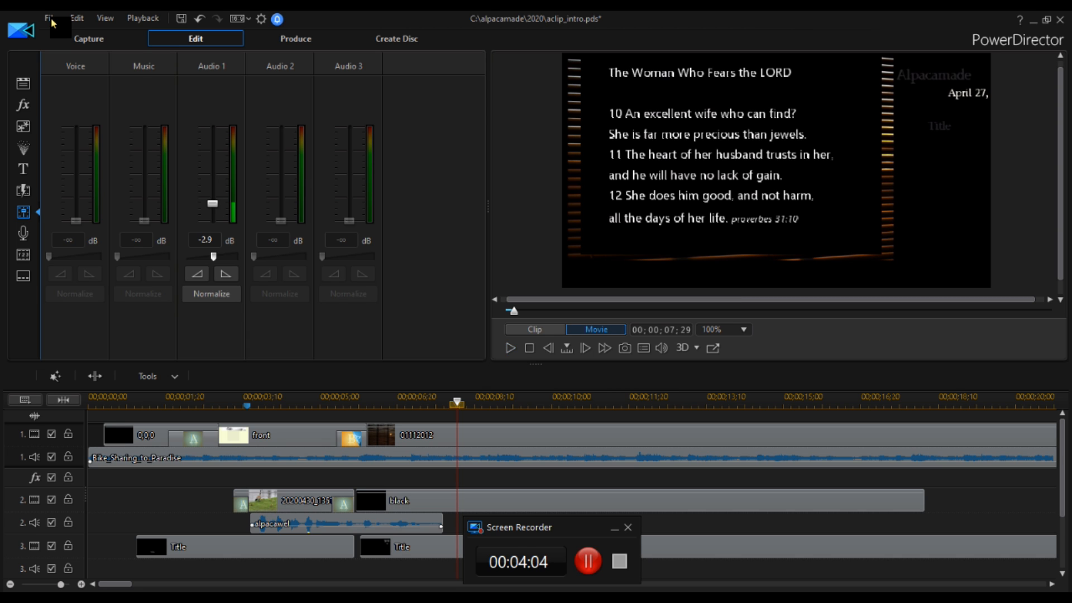
pyautogui.moveTo(213, 204); pyautogui.dragTo(213, 208)
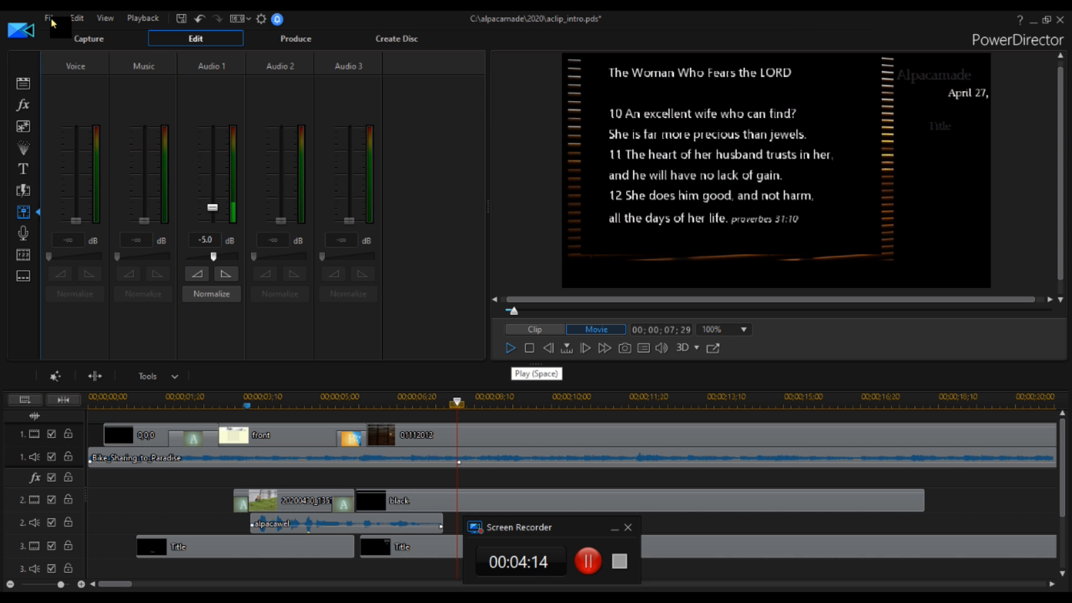
# Play to about 9 seconds and lower the Audio 1 volume to -8.0 dB.
pyautogui.press('space')
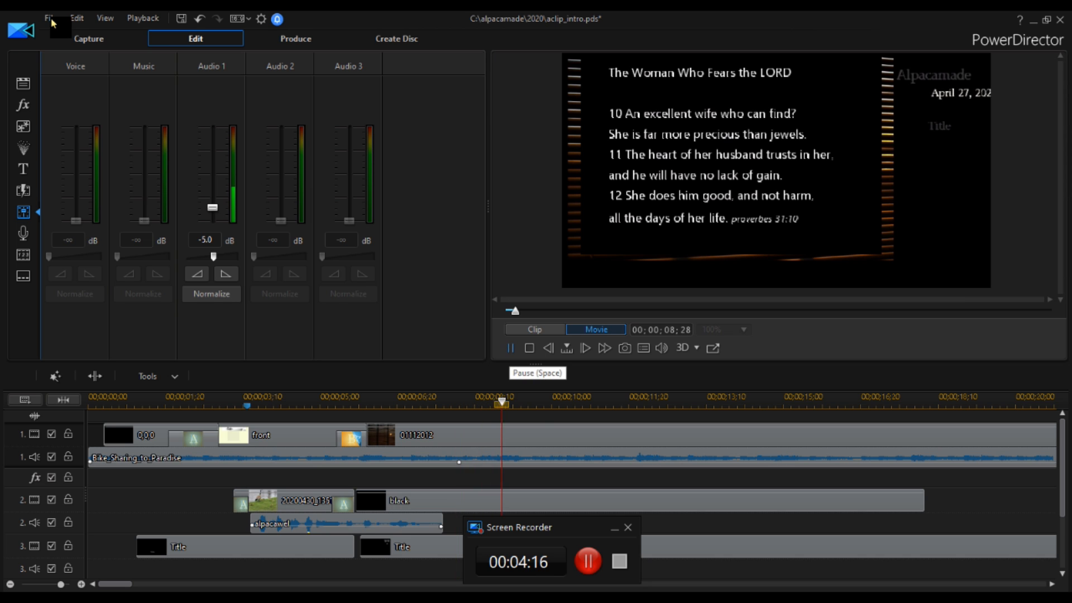
pyautogui.press('space')
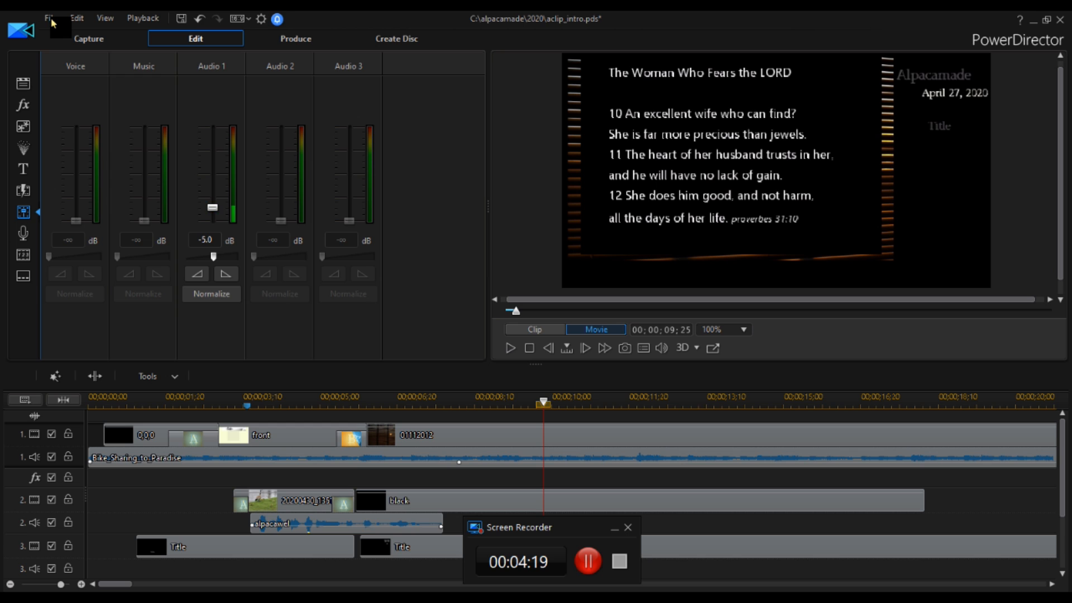
pyautogui.moveTo(213, 208); pyautogui.dragTo(212, 211)
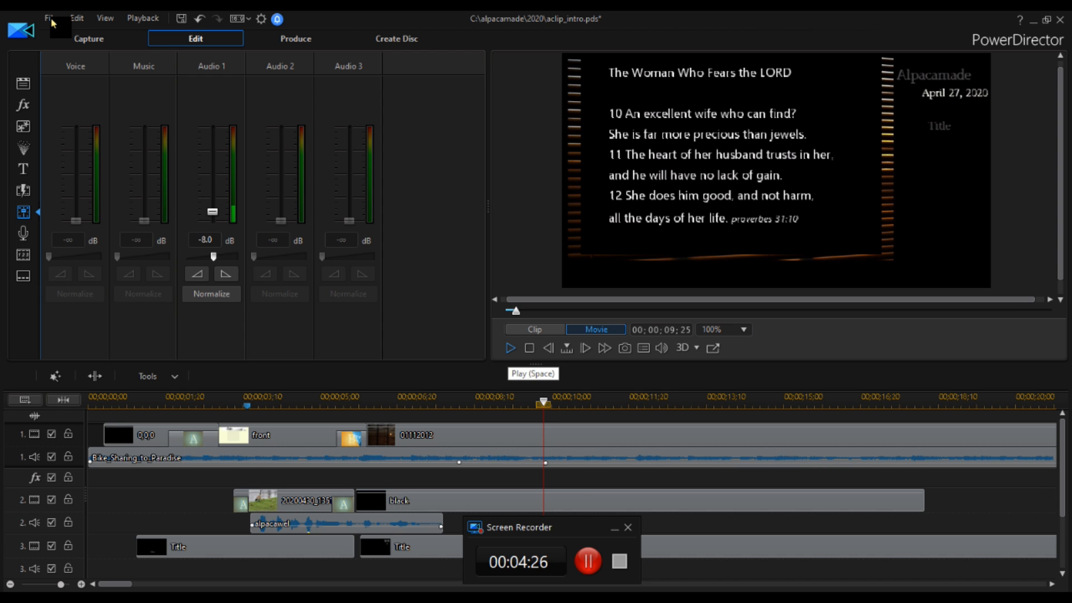
# Play to about 11 seconds, step back a few frames, and lower the Audio 1 volume further.
pyautogui.press('space')
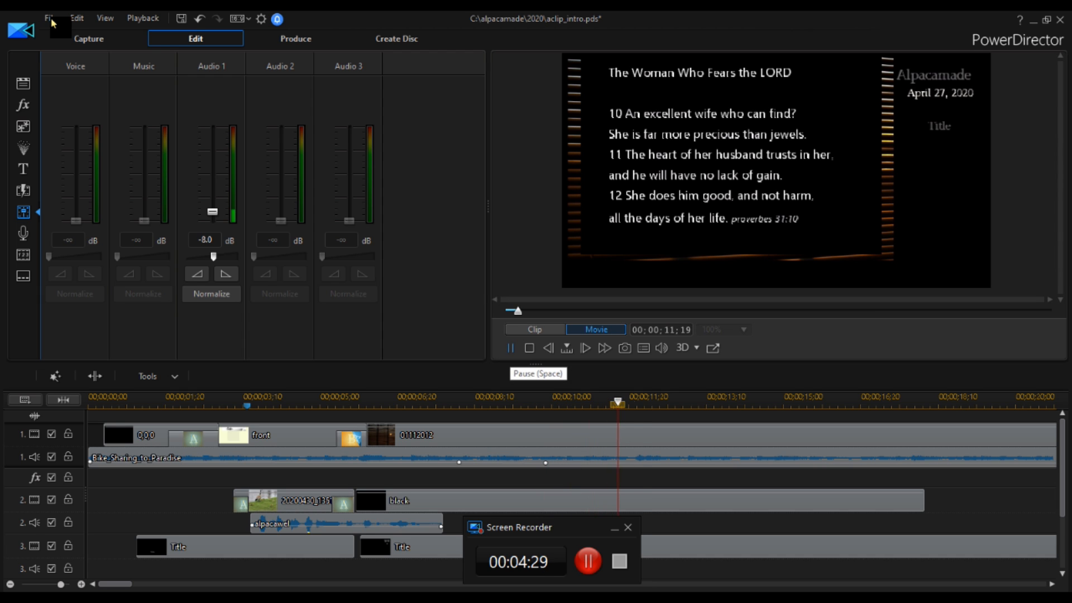
pyautogui.press('space')
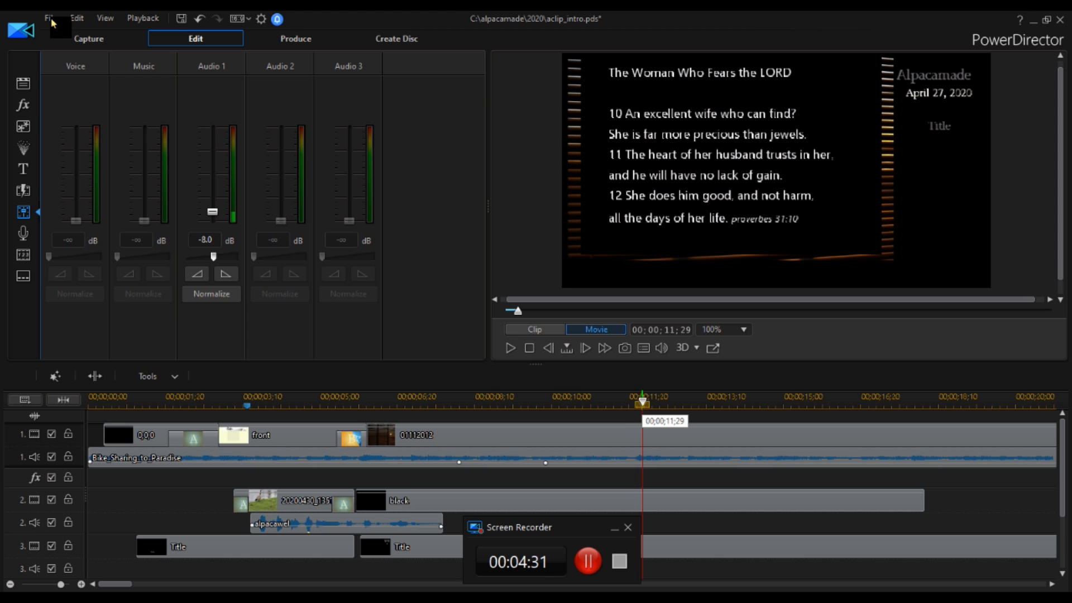
pyautogui.press(',')
pyautogui.press(',')
pyautogui.press(',')
pyautogui.press(',')
pyautogui.press(',')
pyautogui.press(',')
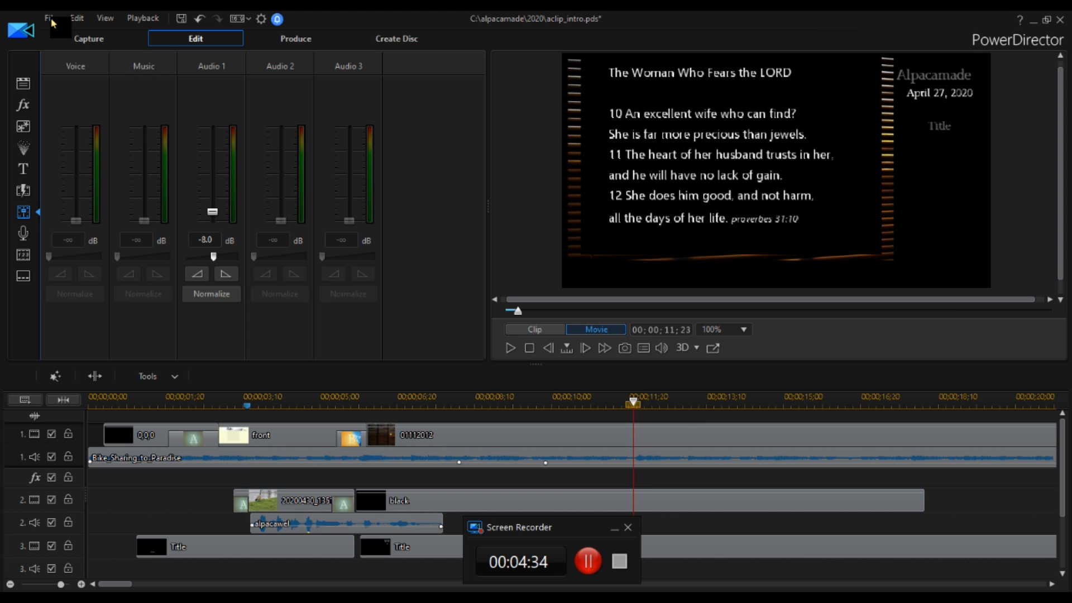
pyautogui.moveTo(212, 214); pyautogui.dragTo(212, 216)
pyautogui.click(510, 348)
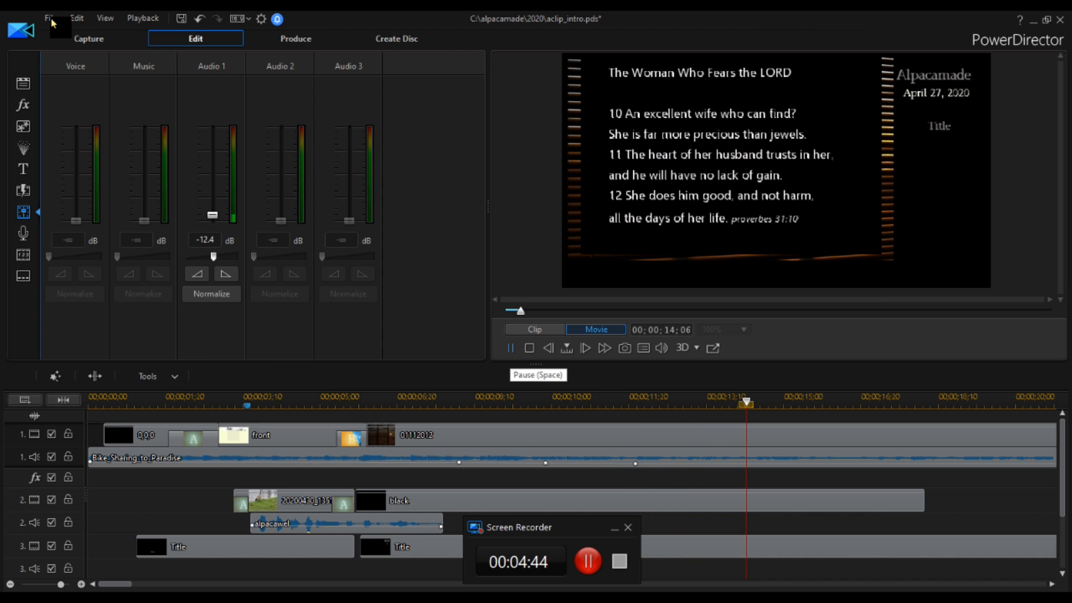
pyautogui.press('space')
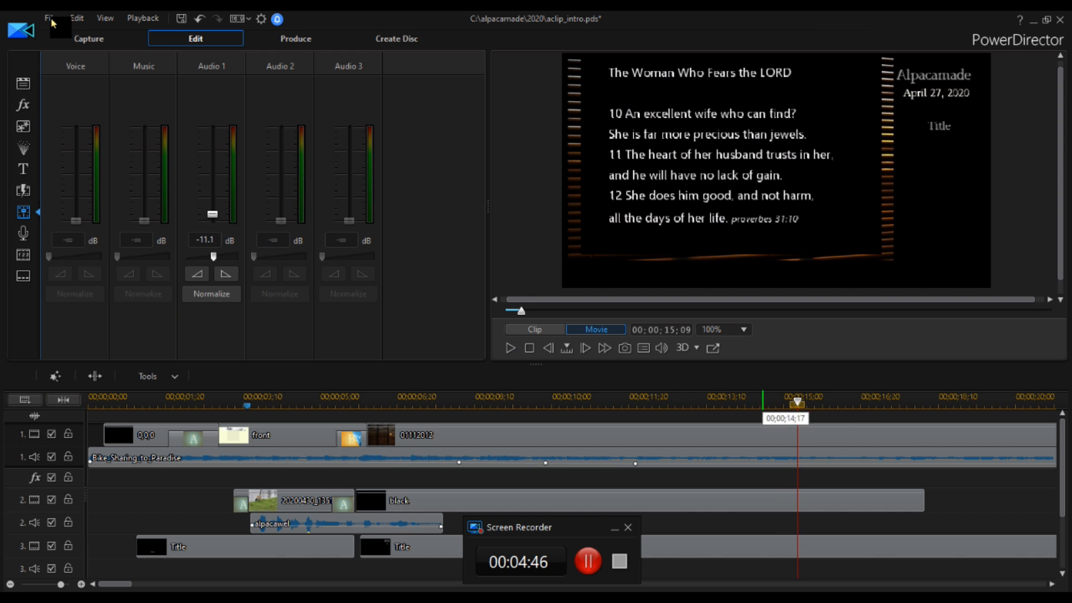
# Lower the Audio 1 volume to -15.9 dB at about 15 seconds and play the result.
pyautogui.moveTo(798, 402); pyautogui.dragTo(802, 402)
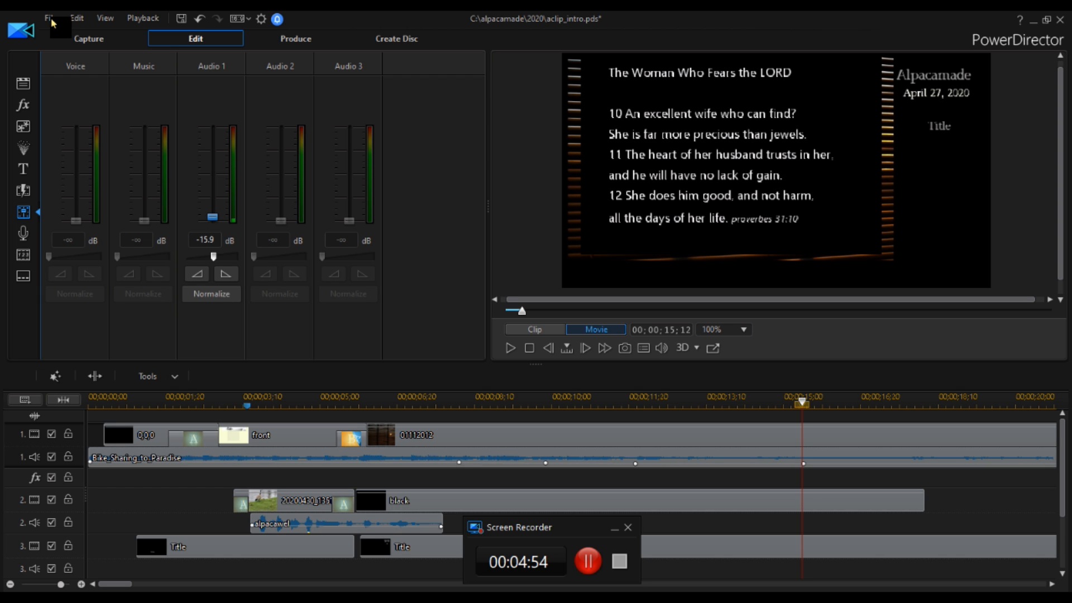
pyautogui.click(510, 348)
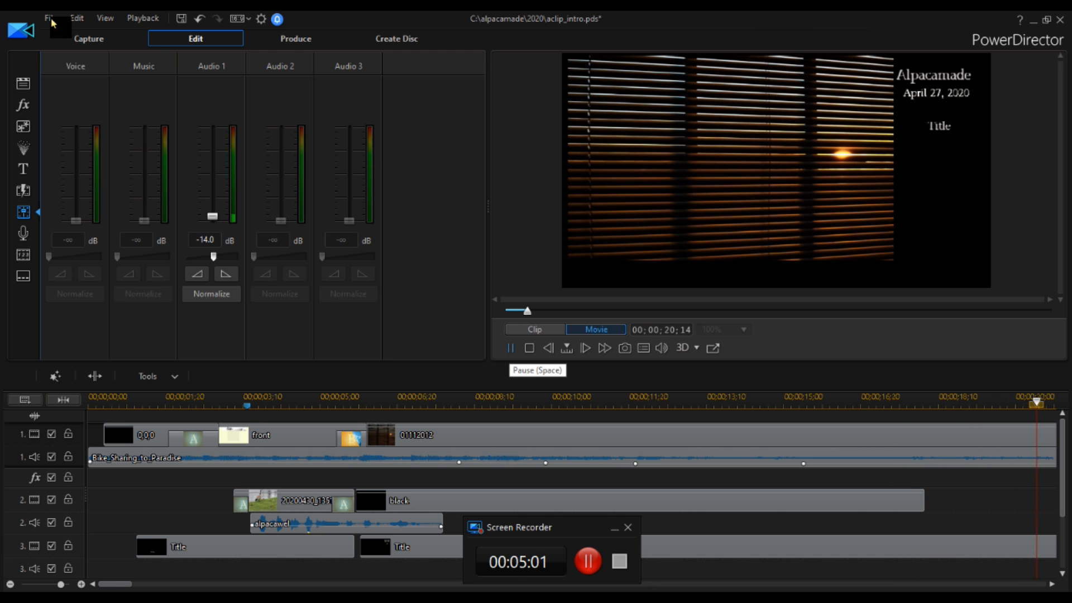
pyautogui.press('space')
# Step back to about 21 seconds, lower the Audio 1 volume to -28.0 dB, and preview the fade.
pyautogui.press('Left')
pyautogui.press('Left')
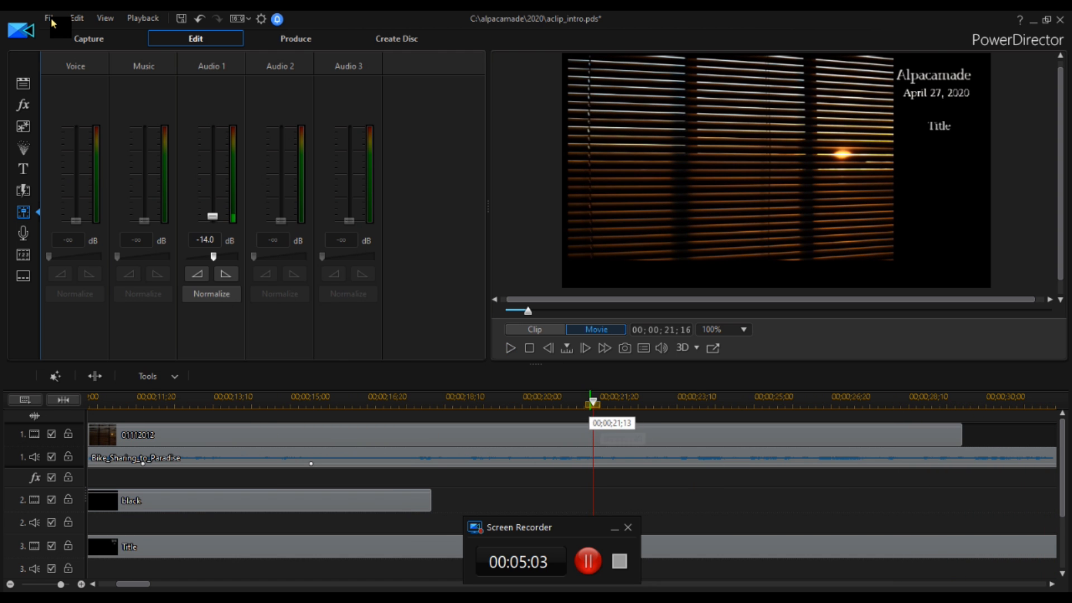
pyautogui.press('Left')
pyautogui.press('Left')
pyautogui.press('Left')
pyautogui.press('Left')
pyautogui.press('Left')
pyautogui.press('Left')
pyautogui.press('Left')
pyautogui.press('Left')
pyautogui.press('Left')
pyautogui.press('Left')
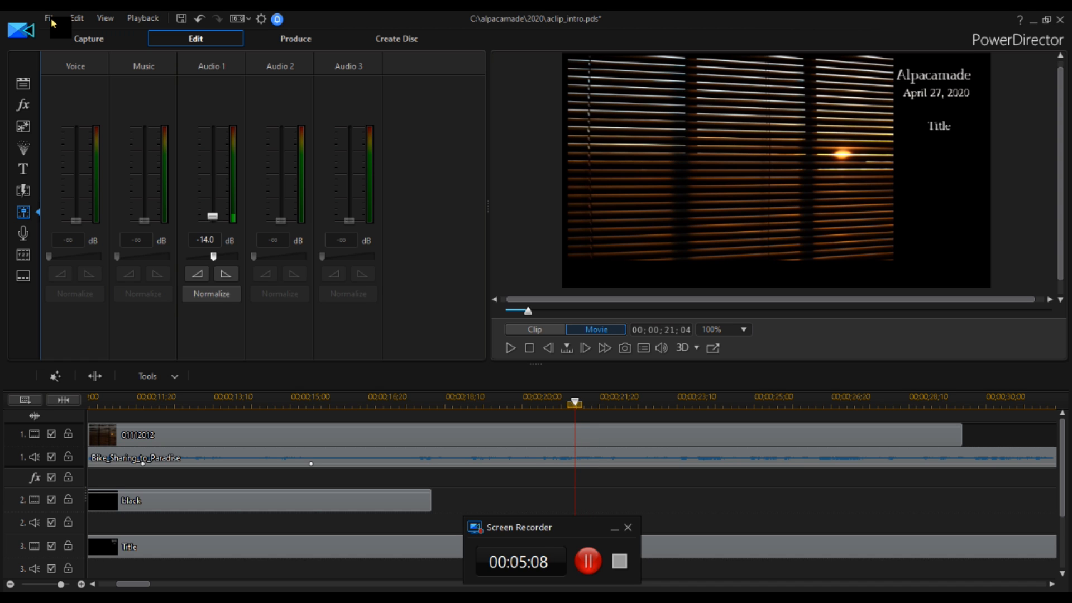
pyautogui.press('Left')
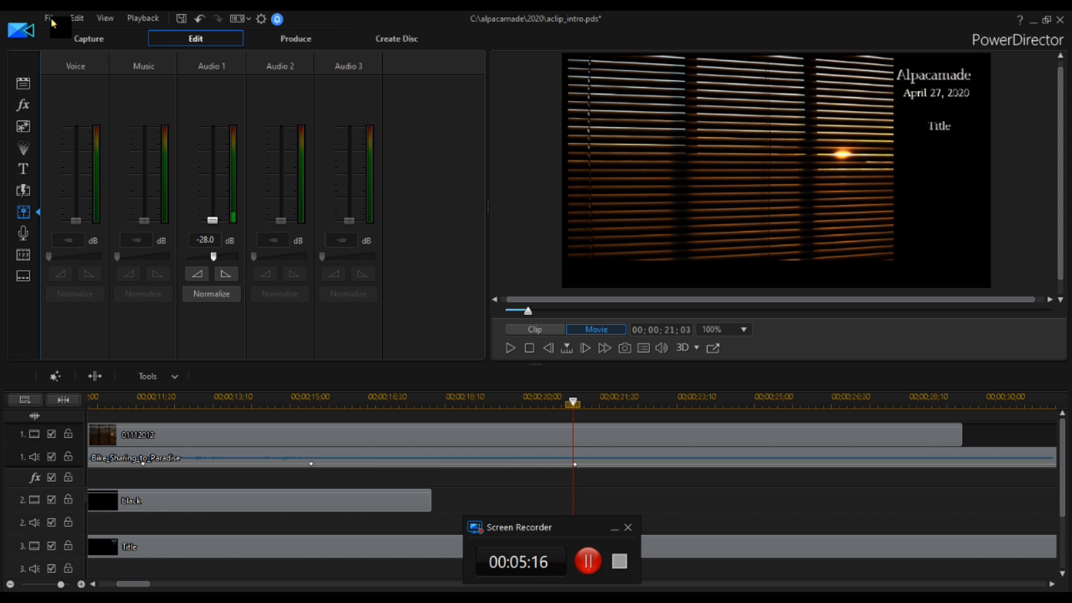
pyautogui.press('space')
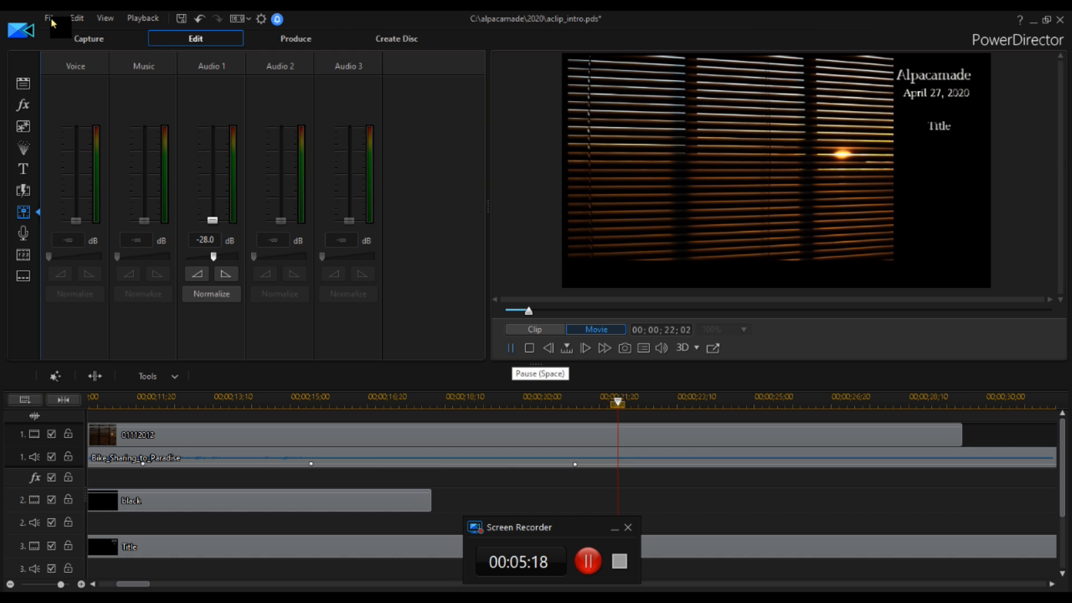
pyautogui.press('space')
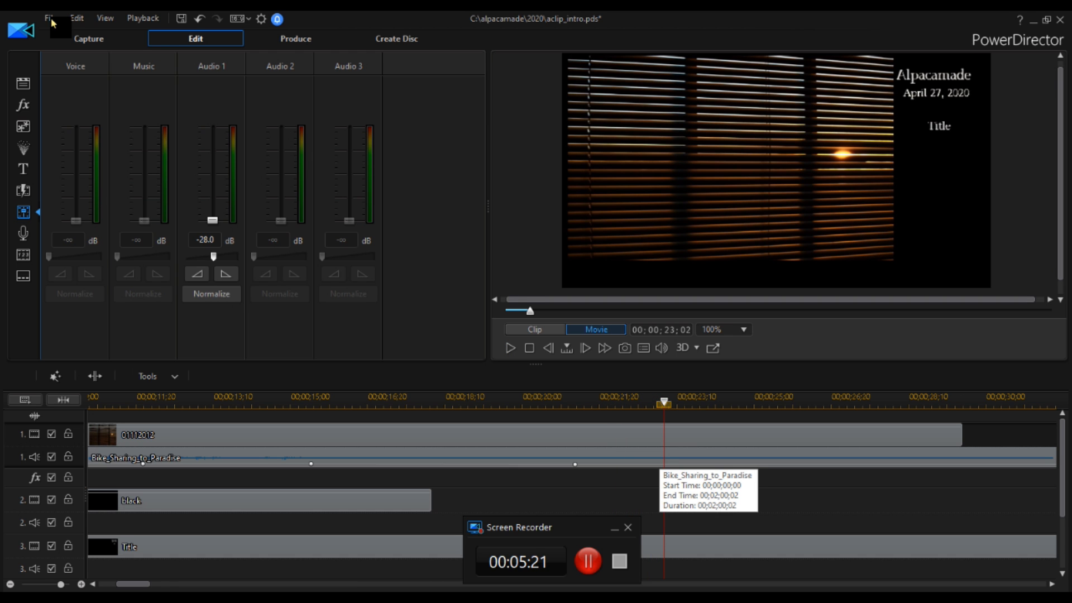
# Cut the part of the Bike_Sharing_to_Paradise music clip after about 23 seconds, leaving a gap.
pyautogui.click(659, 454)
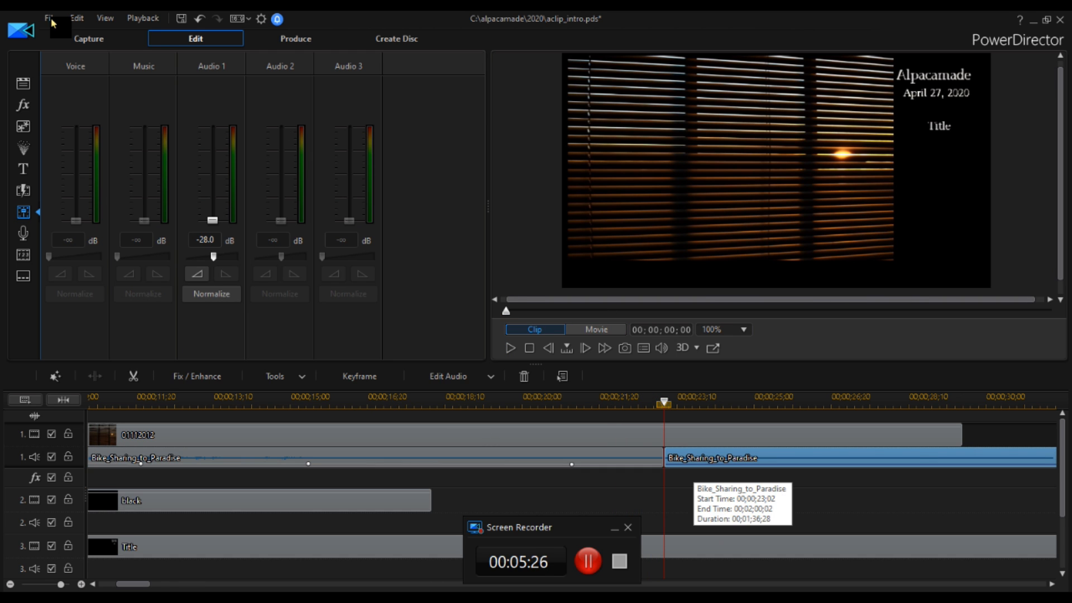
pyautogui.rightClick(694, 460)
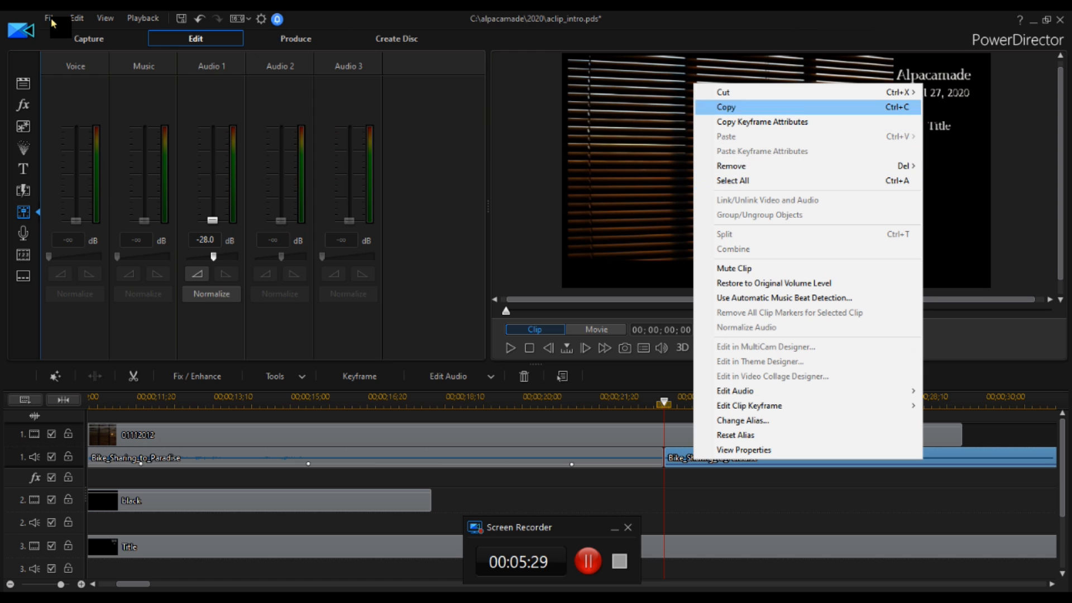
pyautogui.moveTo(723, 92)
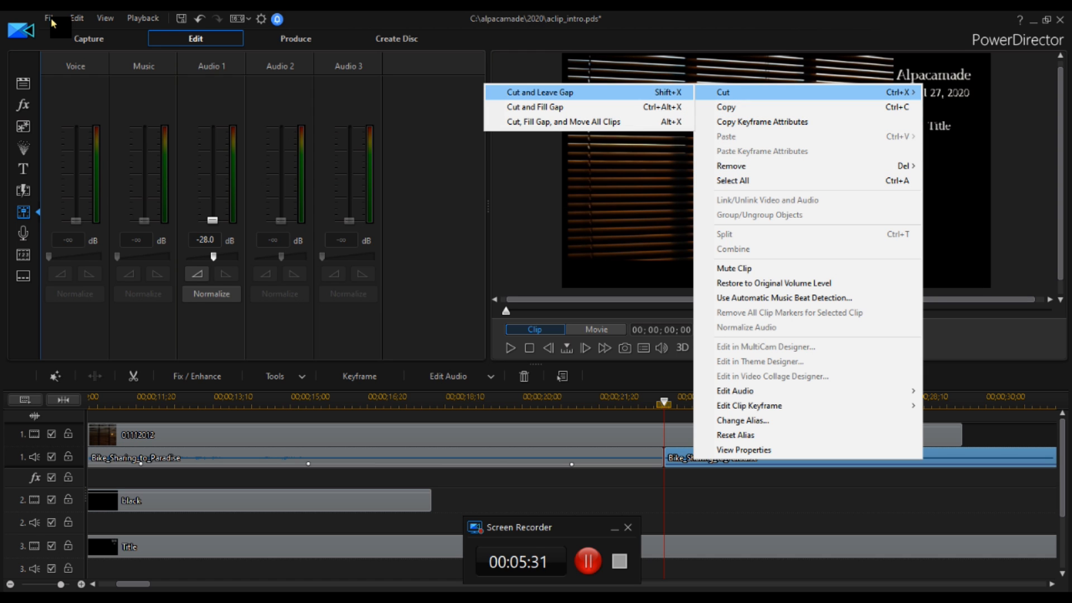
pyautogui.click(539, 93)
# Select the remaining music clip and apply a fade-out on Audio 1 at its end, about 23 seconds.
pyautogui.click(682, 478)
pyautogui.moveTo(664, 402); pyautogui.dragTo(660, 402)
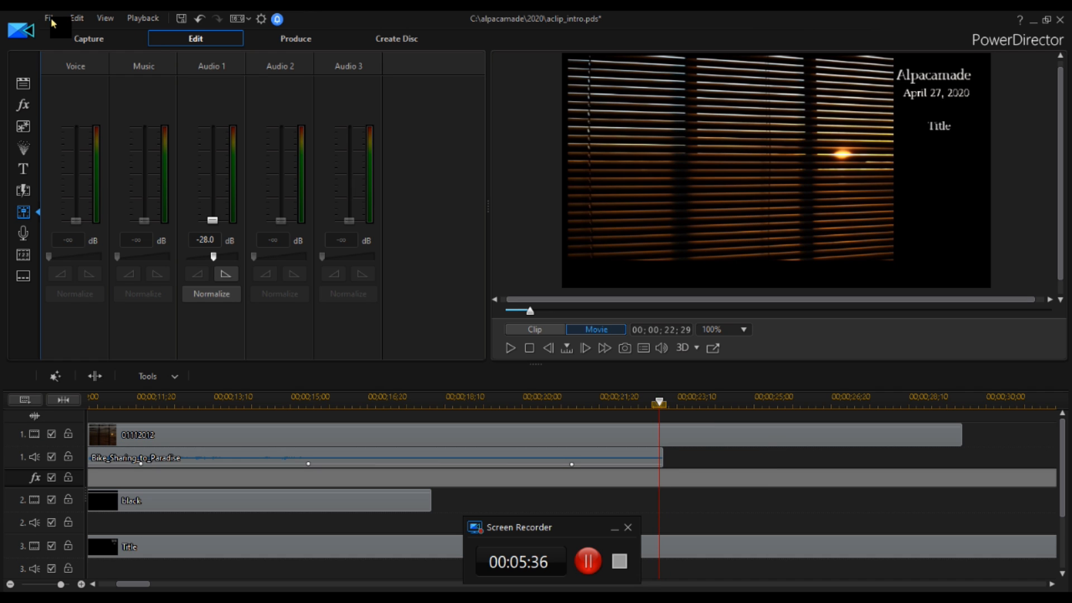
pyautogui.press('.')
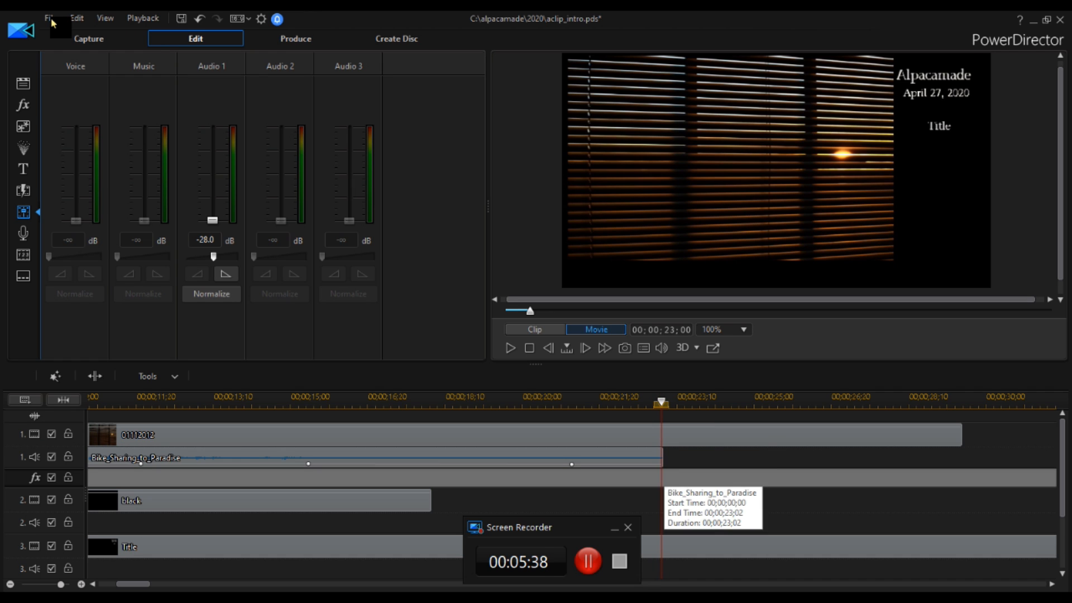
pyautogui.click(657, 460)
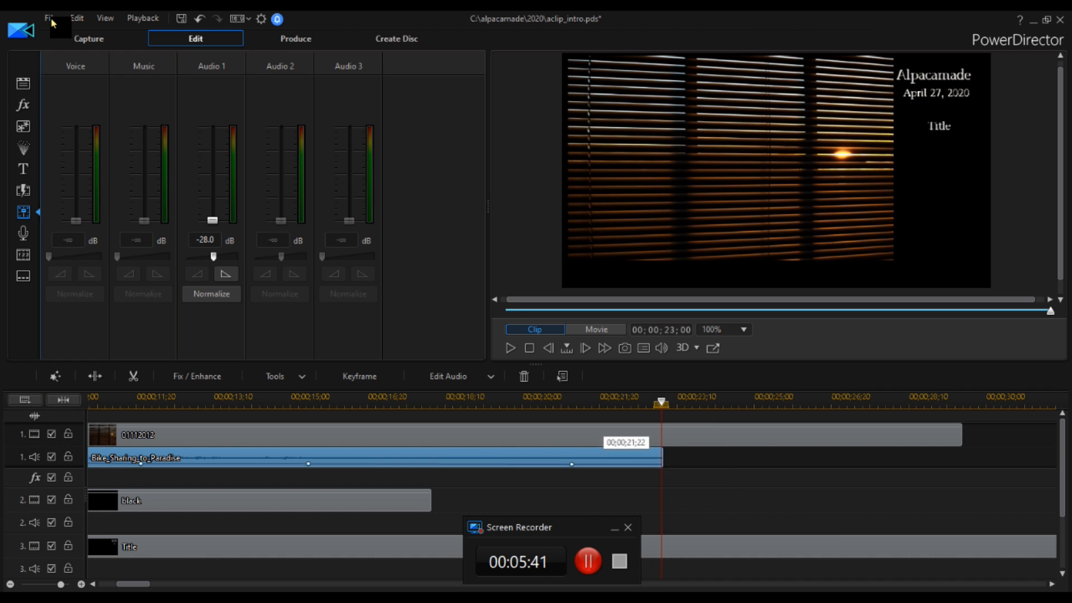
pyautogui.click(226, 274)
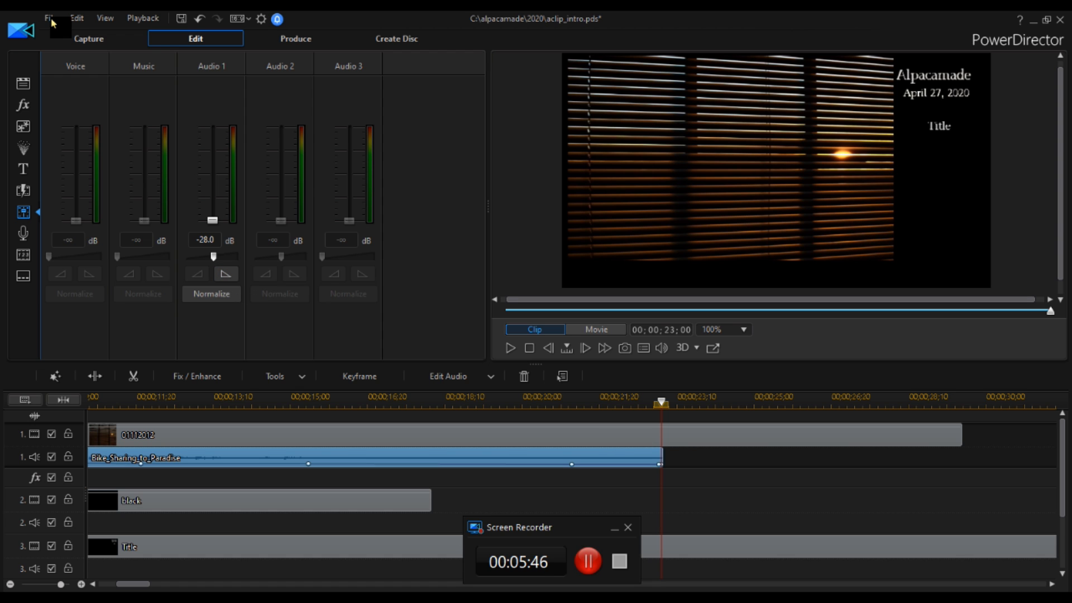
# Preview the whole movie from the beginning.
pyautogui.click(661, 402)
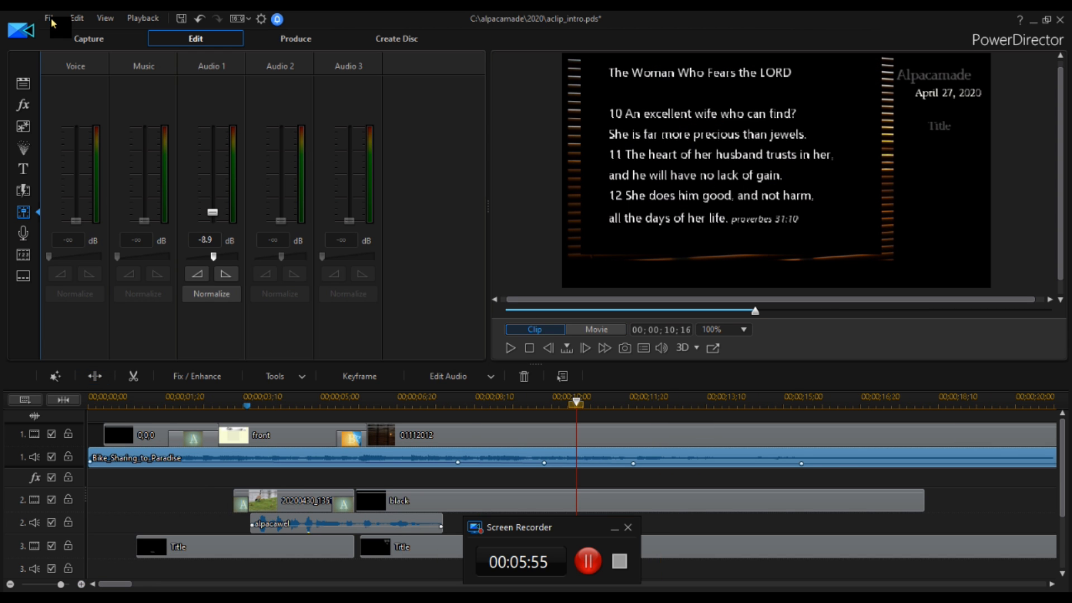
pyautogui.click(90, 402)
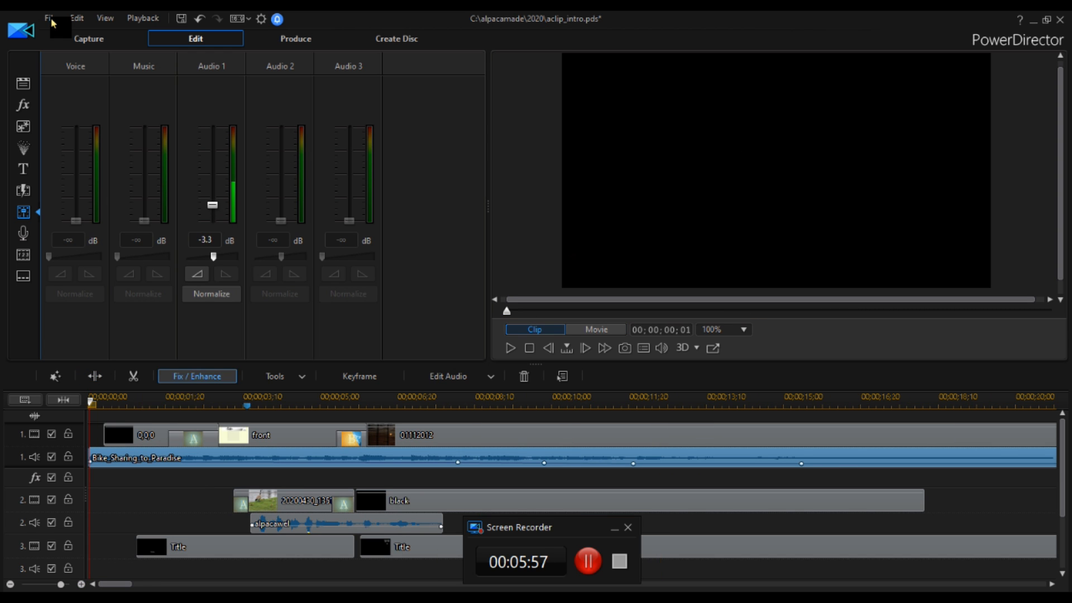
pyautogui.click(596, 330)
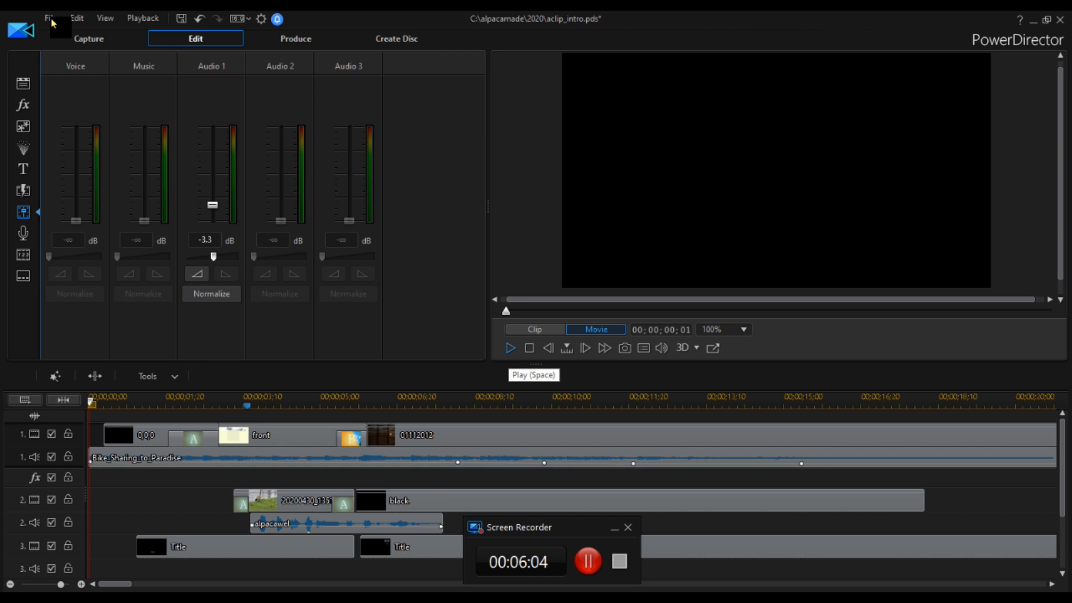
pyautogui.click(511, 348)
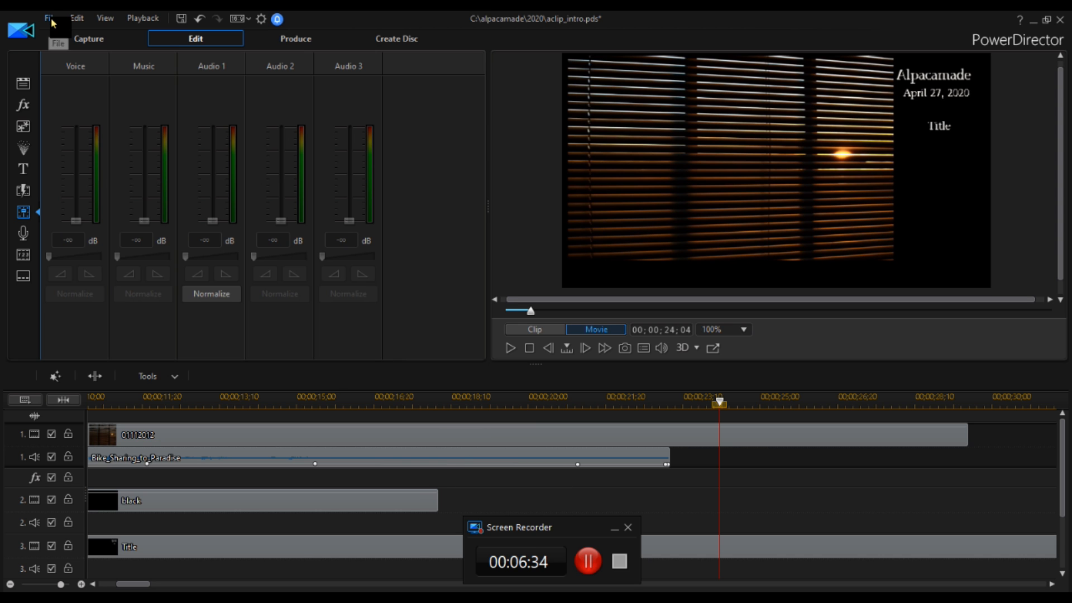
# Open Save Project As and create a new folder named 2020_05025 in the 2020 folder.
pyautogui.click(52, 22)
pyautogui.press('Down')
pyautogui.press('Down')
pyautogui.press('Down')
pyautogui.press('Down')
pyautogui.press('Down')
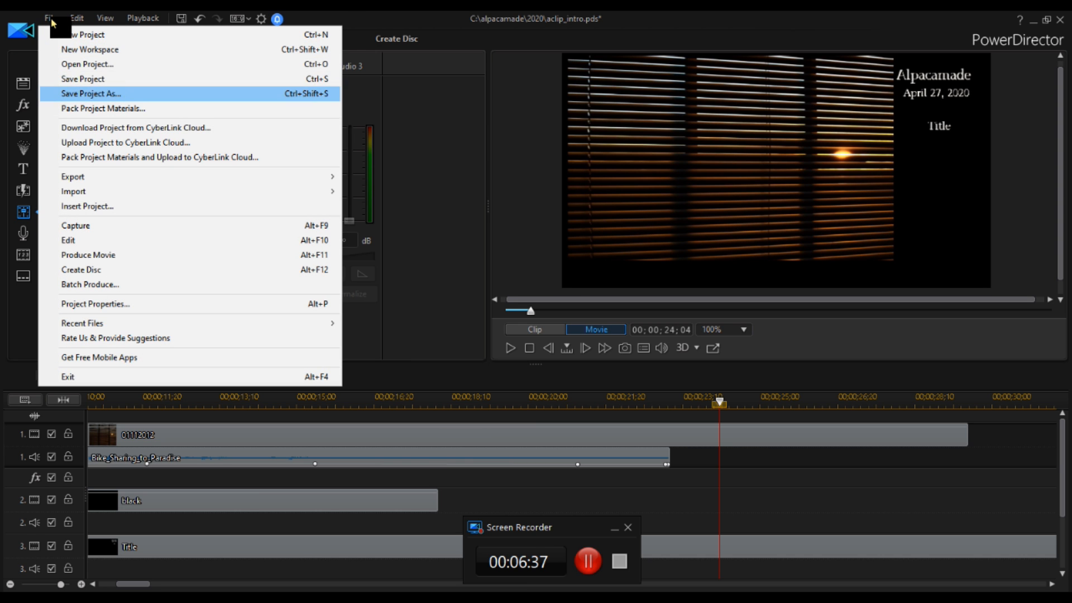
pyautogui.press('Return')
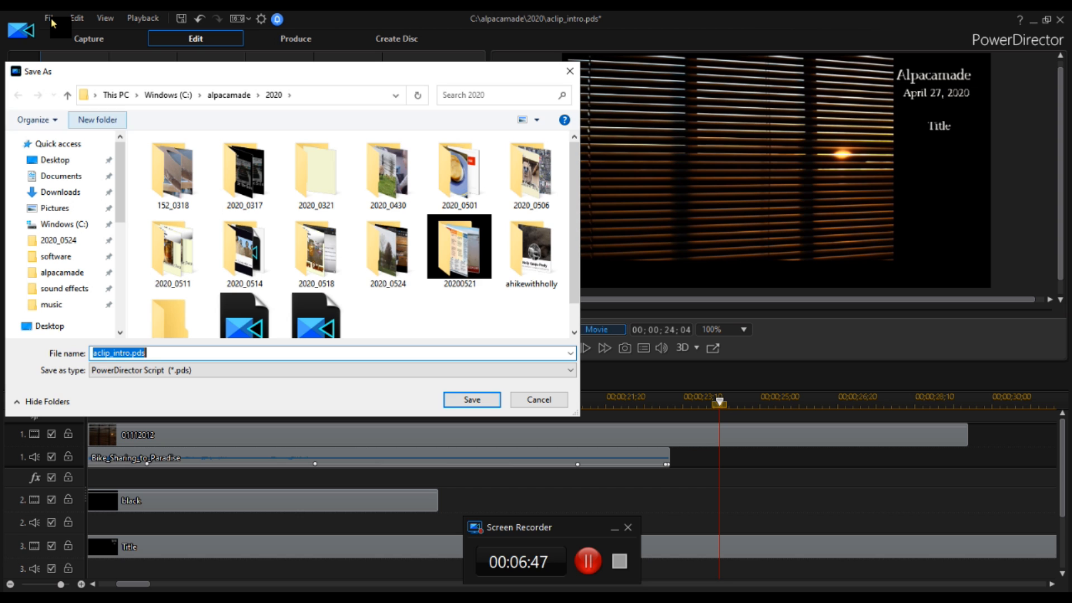
pyautogui.click(98, 120)
pyautogui.write('2020_')
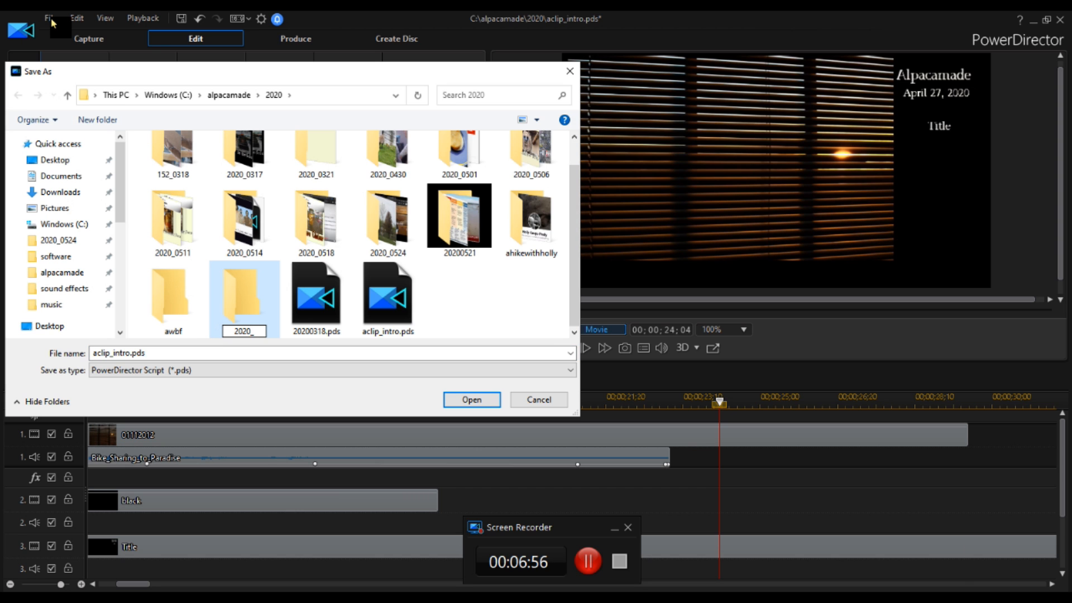
pyautogui.write('05025')
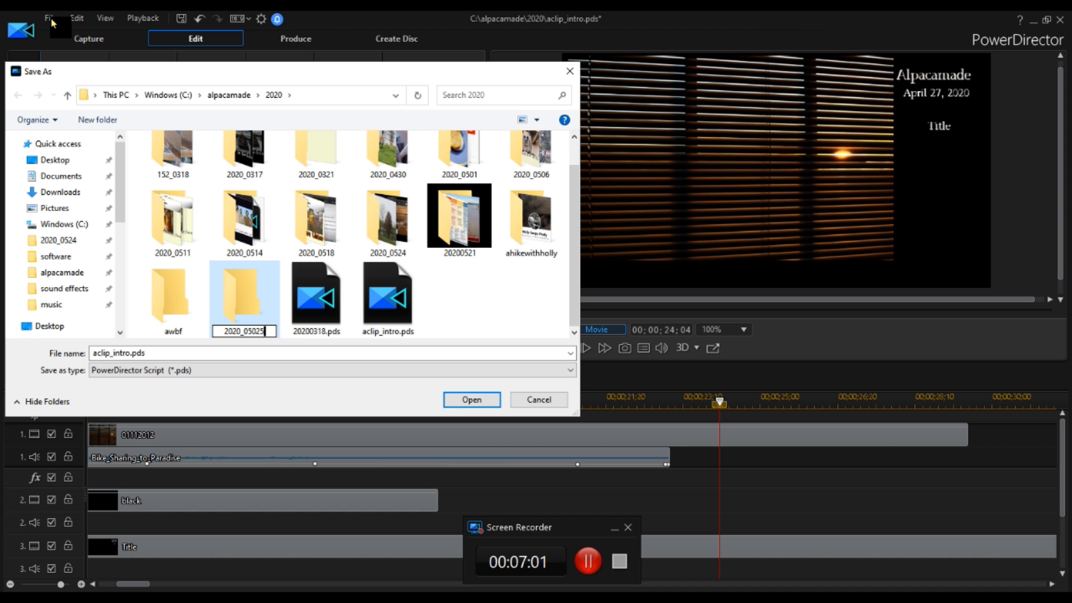
pyautogui.press('Return')
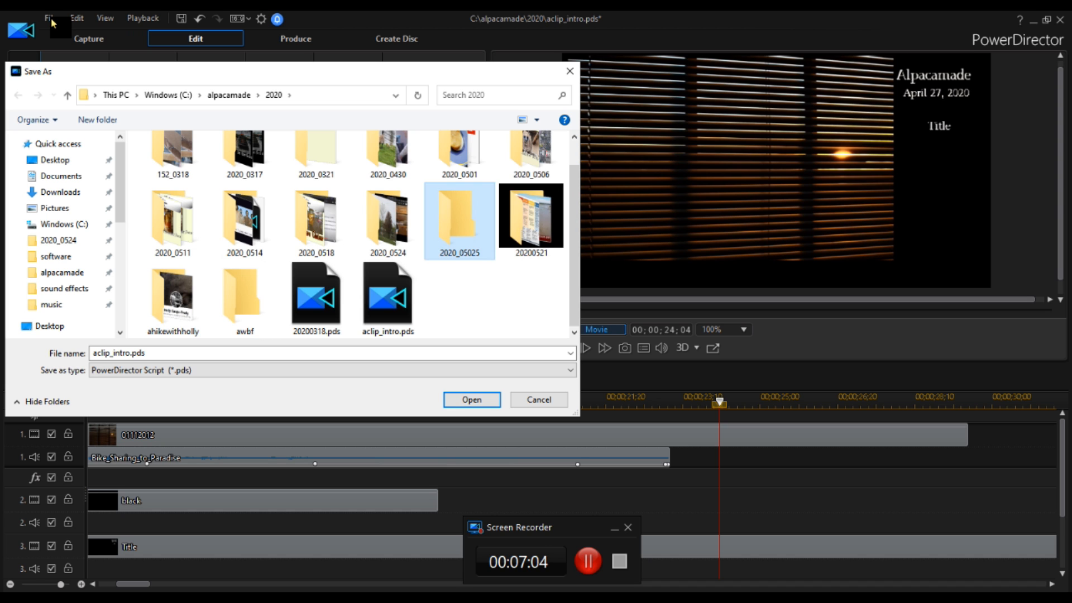
# Pin the 2020_05025 folder to Quick access and unpin the 2020_0524 folder.
pyautogui.press('Right')
pyautogui.moveTo(459, 223); pyautogui.dragTo(72, 233)
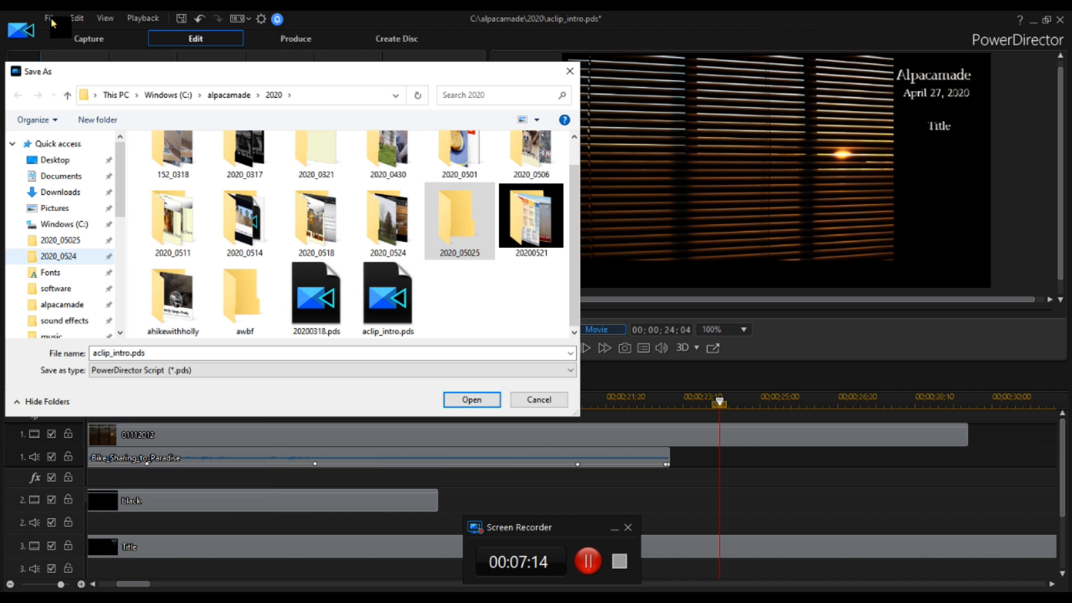
pyautogui.rightClick(73, 257)
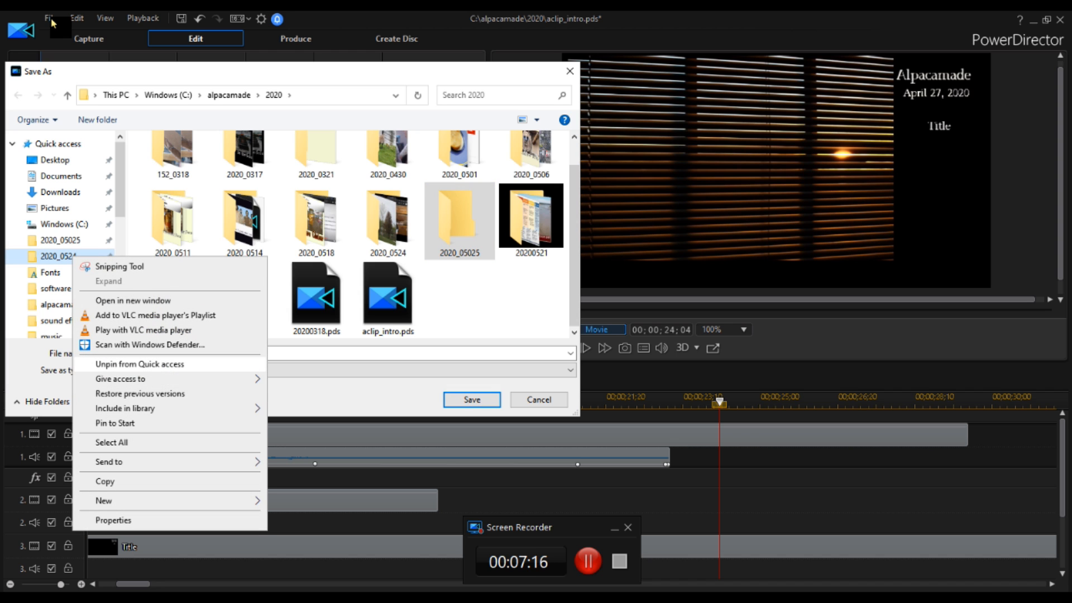
pyautogui.click(140, 364)
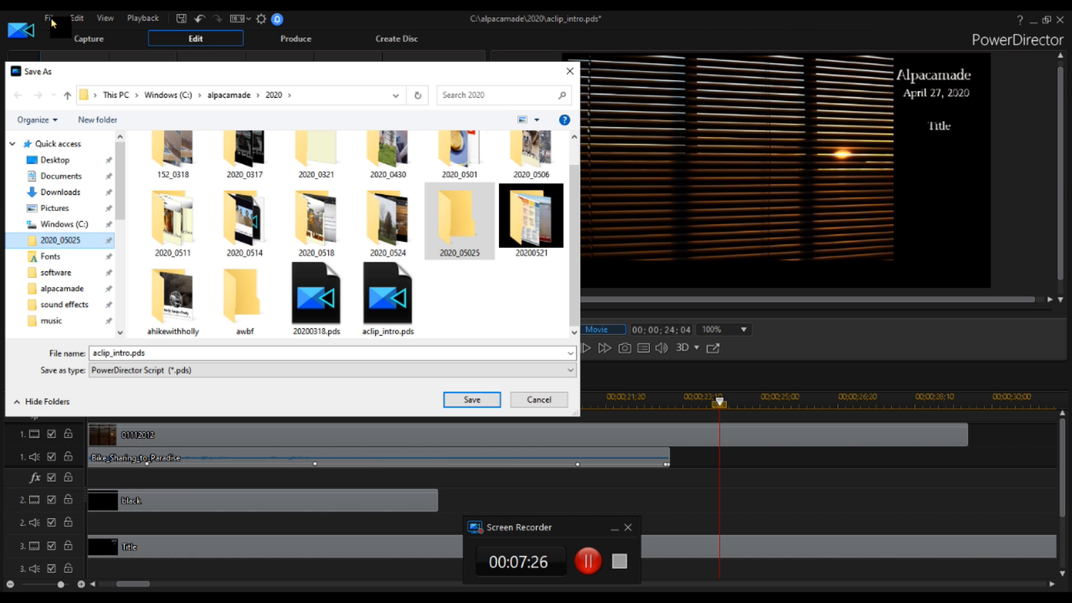
# Save the project inside the 2020_05025 folder as 20200525.pds.
pyautogui.click(60, 241)
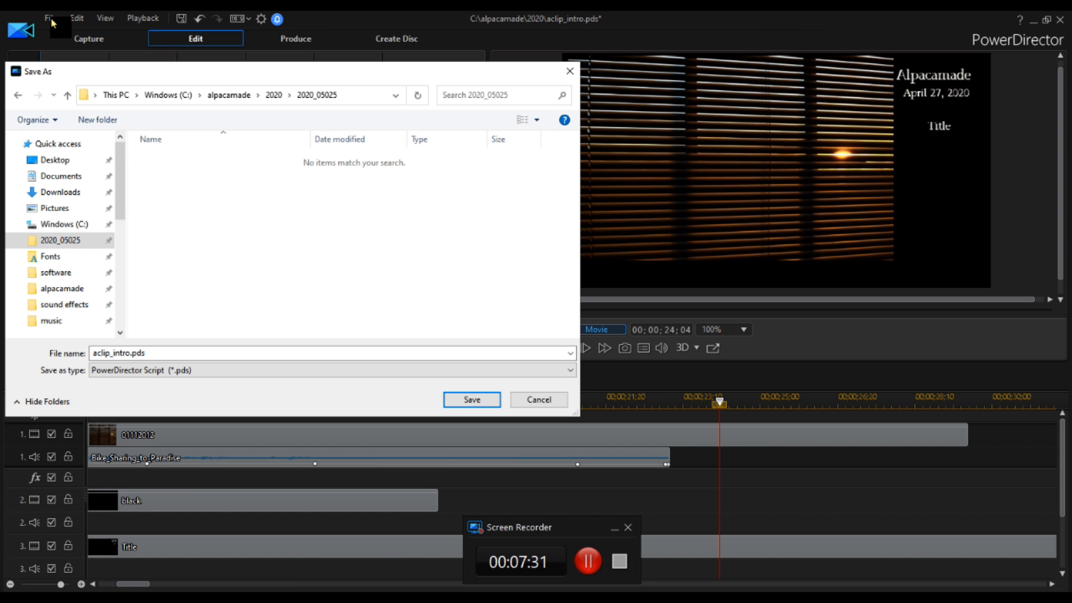
pyautogui.click(223, 353)
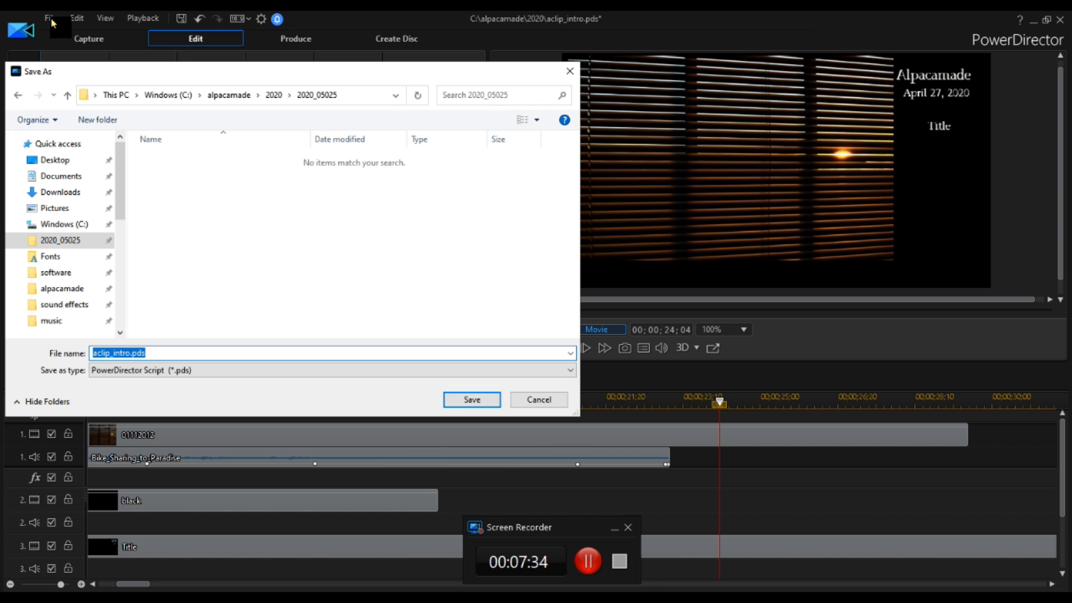
pyautogui.press('Tab')
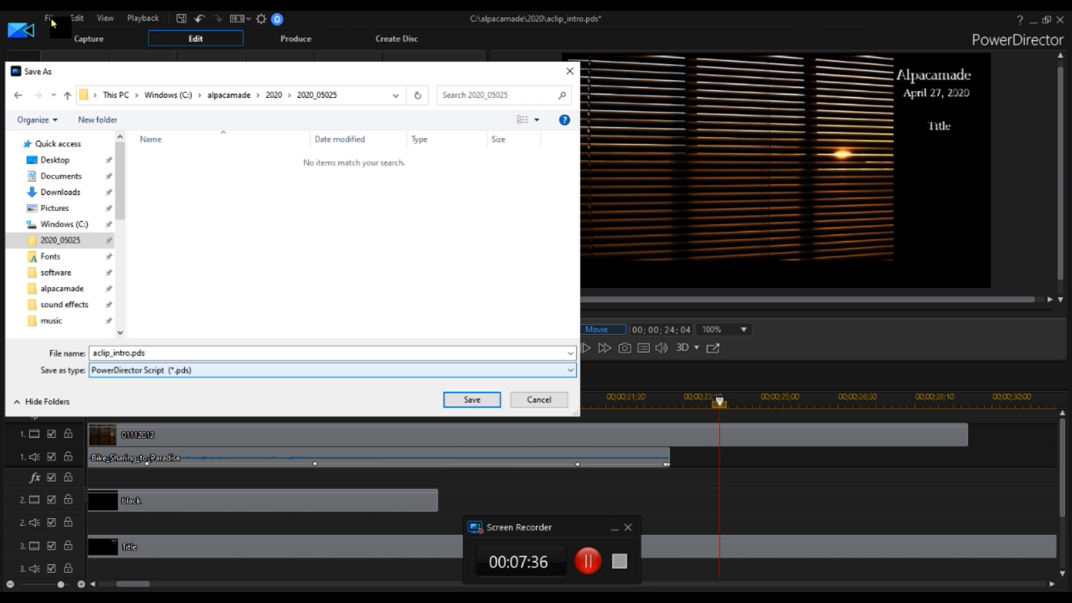
pyautogui.click(130, 353)
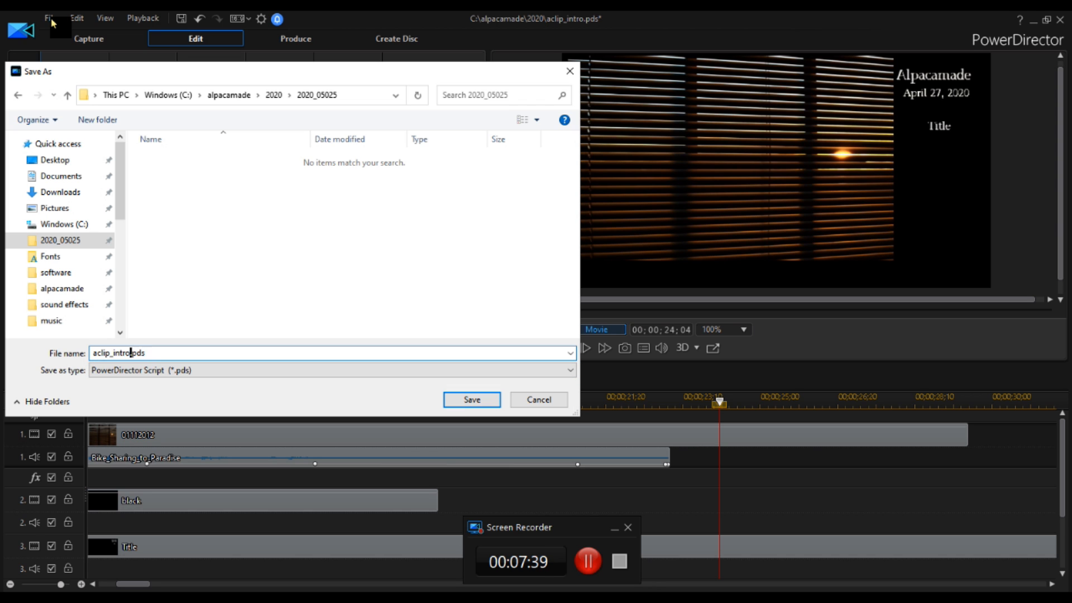
pyautogui.hotkey('shift', 'Home')
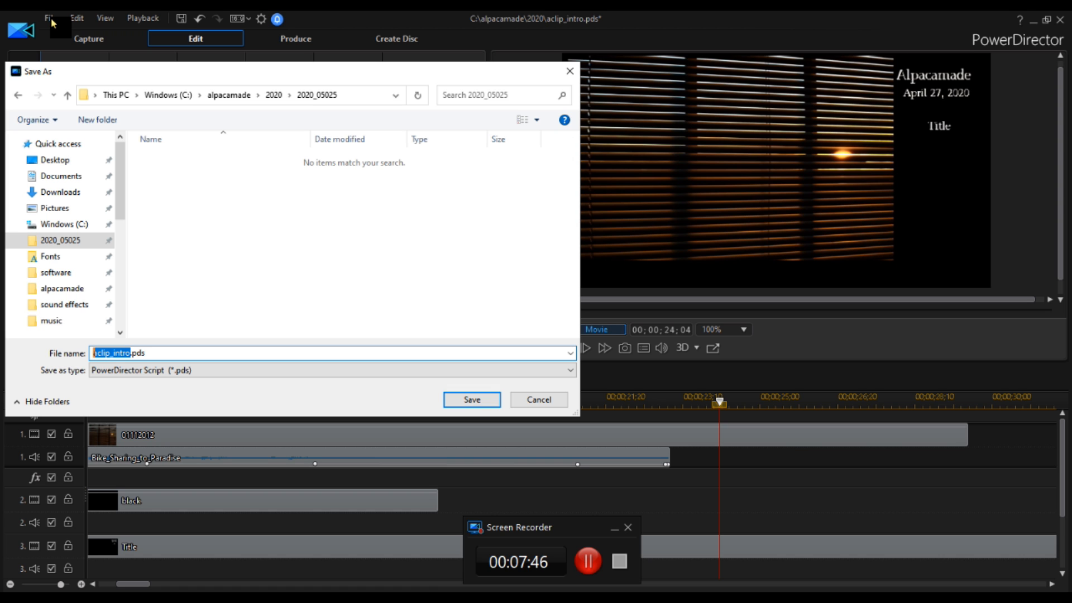
pyautogui.write('20200525')
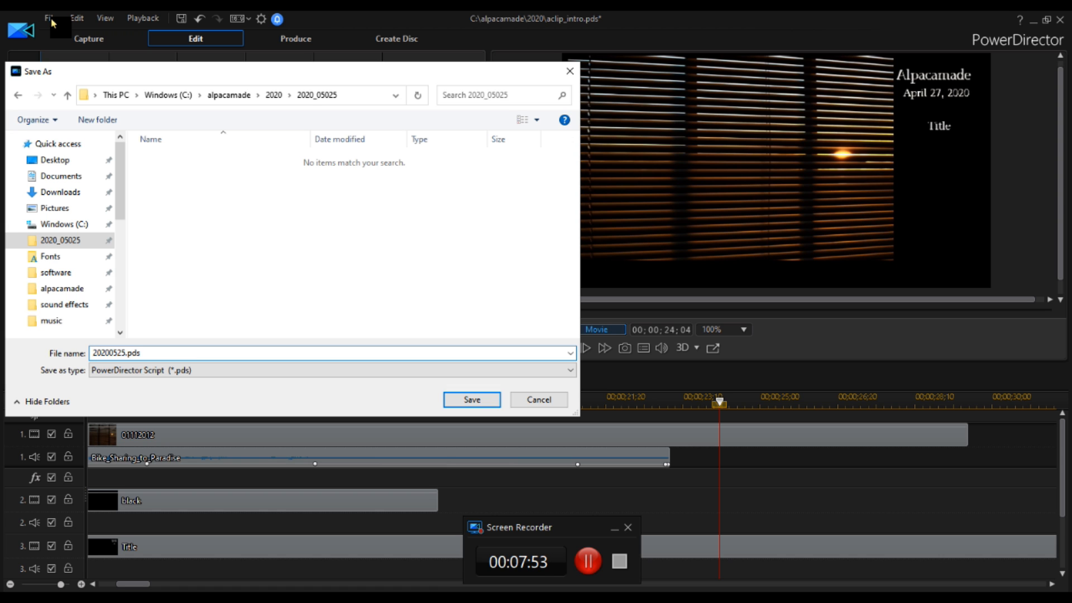
pyautogui.press('Return')
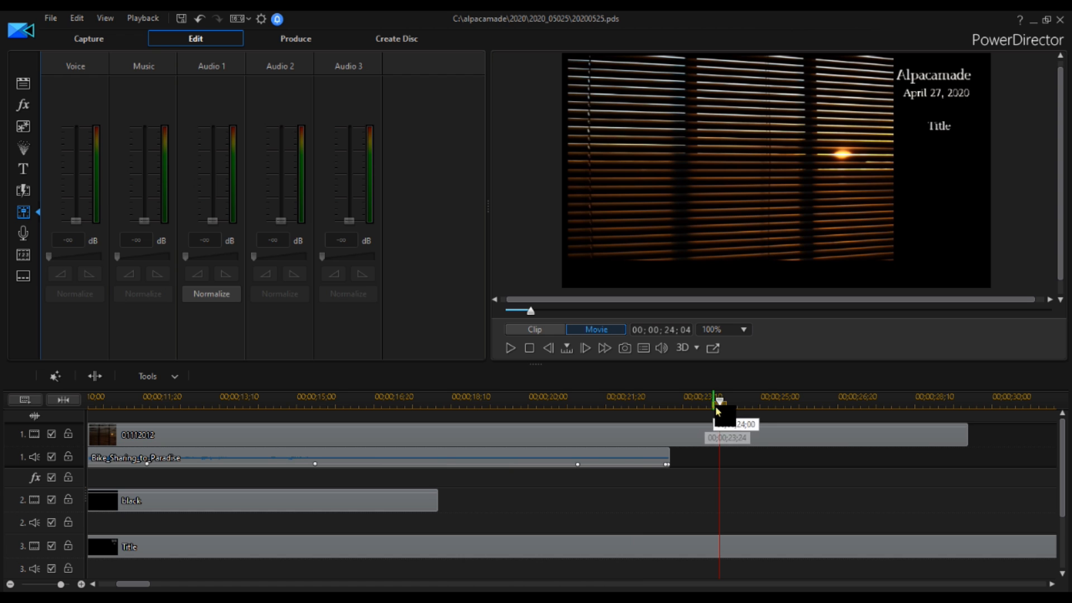
# Record a voice-over narration on the voice track starting at about 7 seconds.
pyautogui.moveTo(722, 406); pyautogui.dragTo(523, 406)
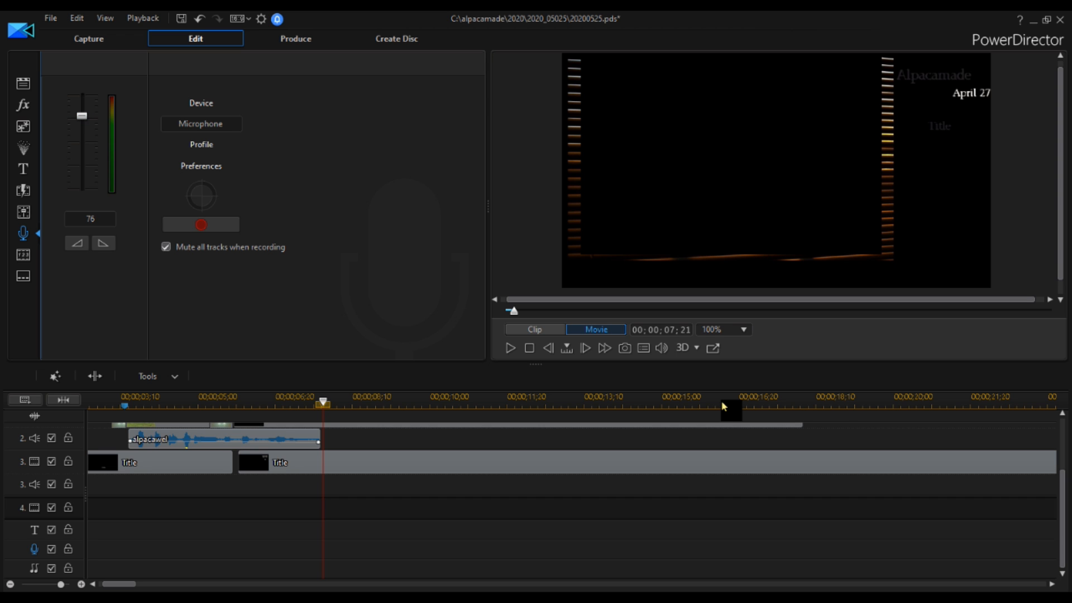
pyautogui.click(201, 224)
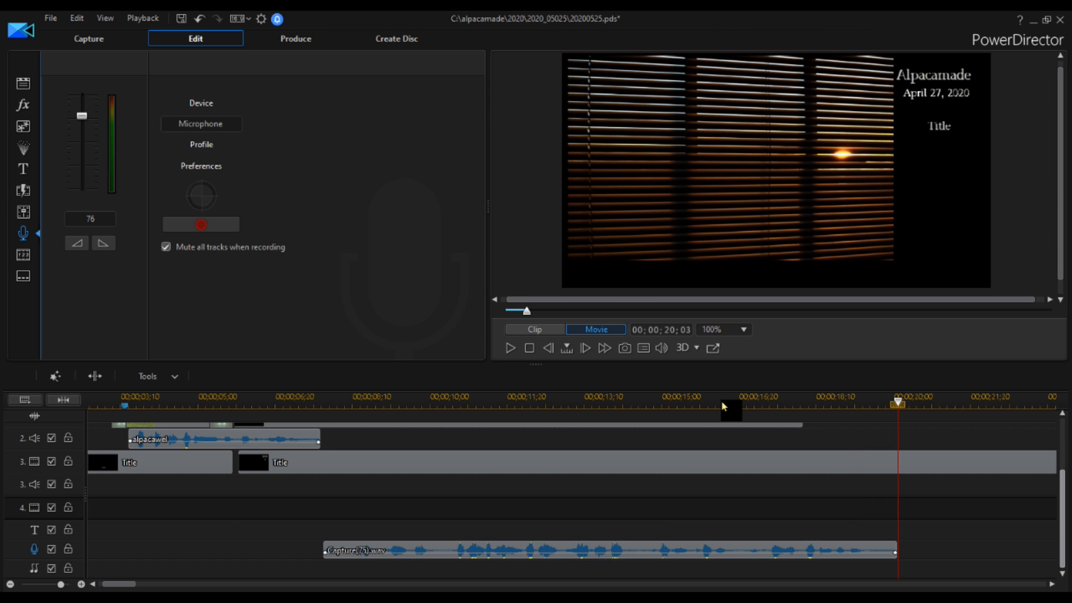
# Play back the recorded narration from its start at about 7 seconds.
pyautogui.moveTo(1063, 469); pyautogui.dragTo(1062, 521)
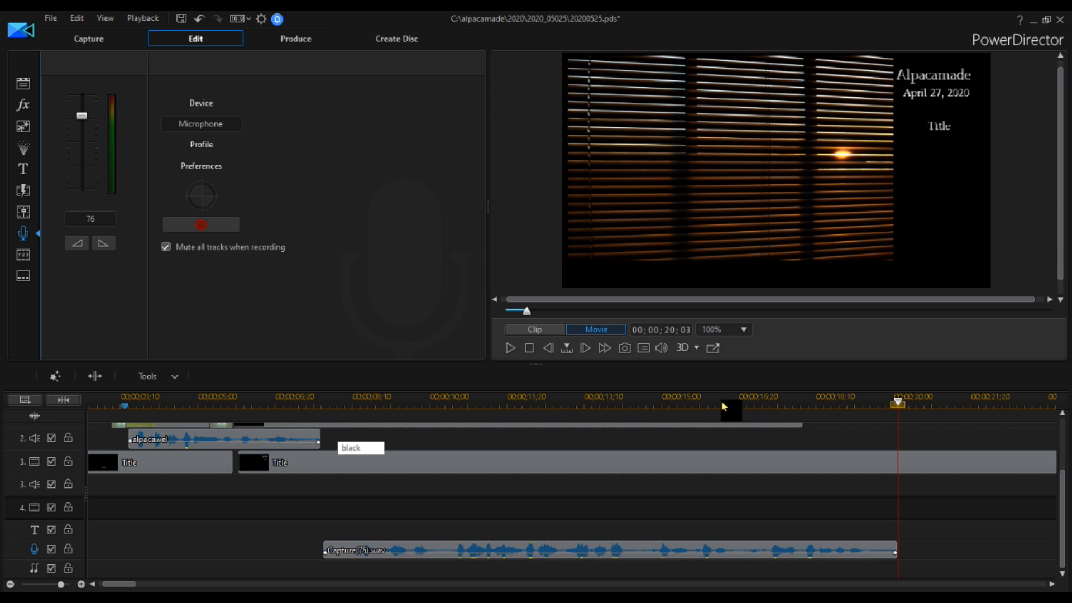
pyautogui.click(300, 401)
pyautogui.moveTo(300, 402); pyautogui.dragTo(325, 402)
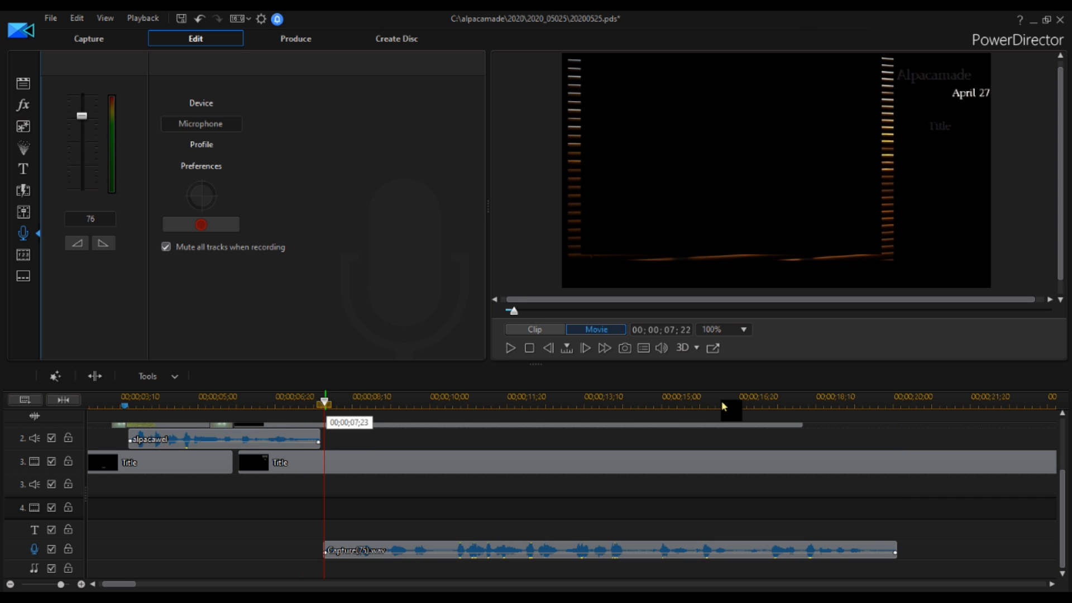
pyautogui.click(510, 348)
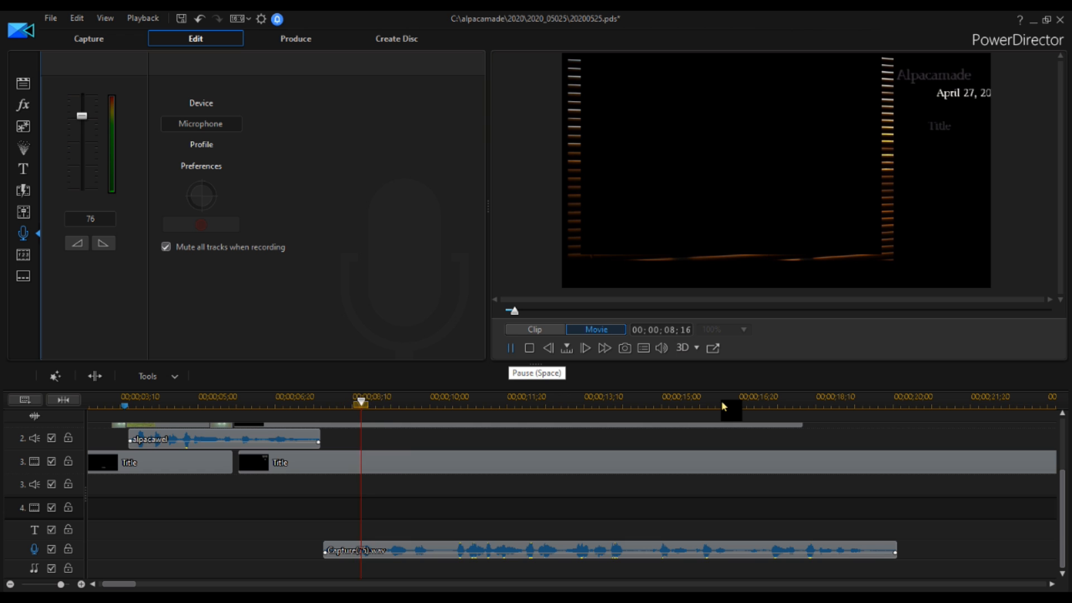
pyautogui.click(509, 348)
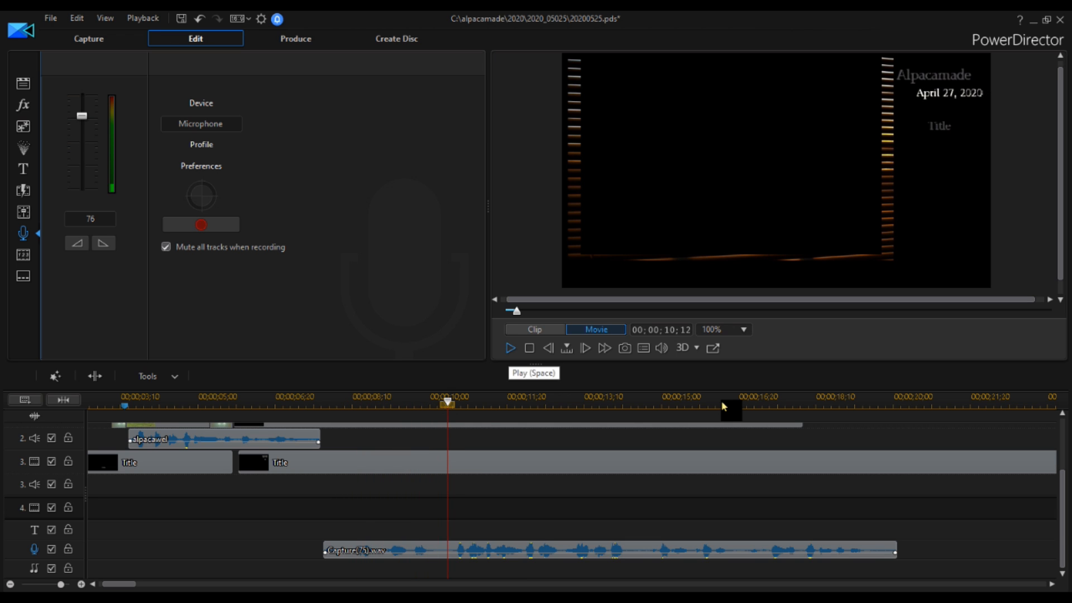
# Split the recorded narration clip on the voice track at about 10 seconds.
pyautogui.moveTo(448, 402); pyautogui.dragTo(446, 402)
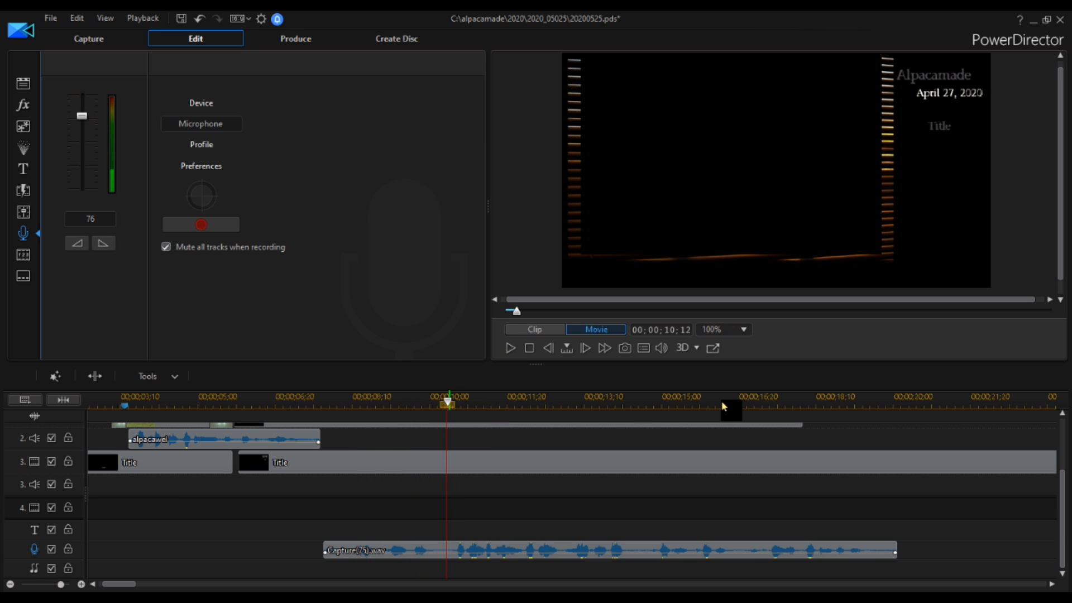
pyautogui.click(447, 550)
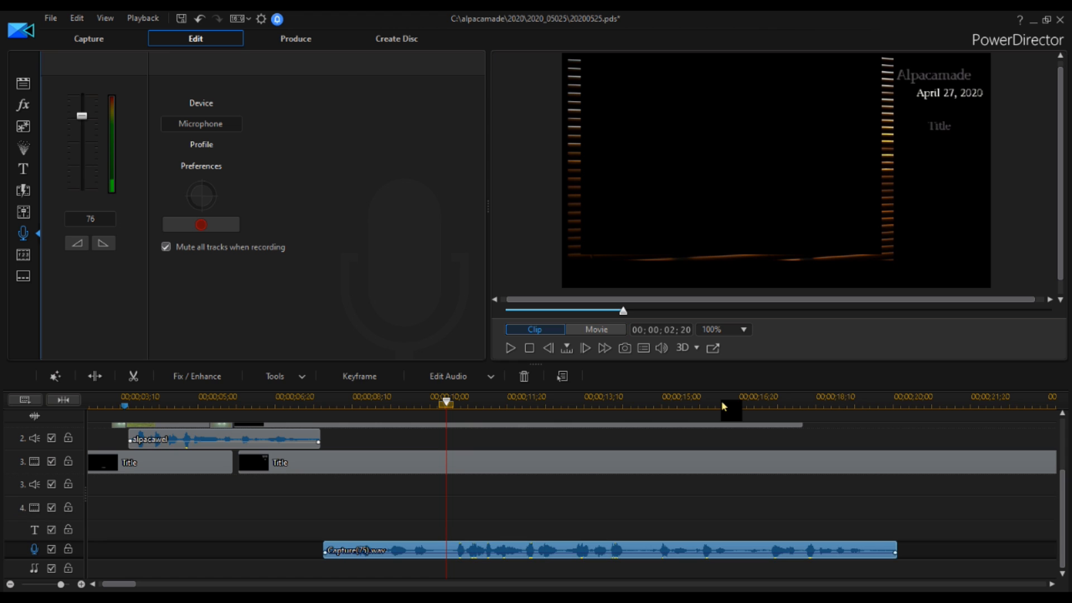
pyautogui.click(95, 376)
# Remove the first part of the split narration and fill the gap so the rest moves to its place.
pyautogui.rightClick(361, 551)
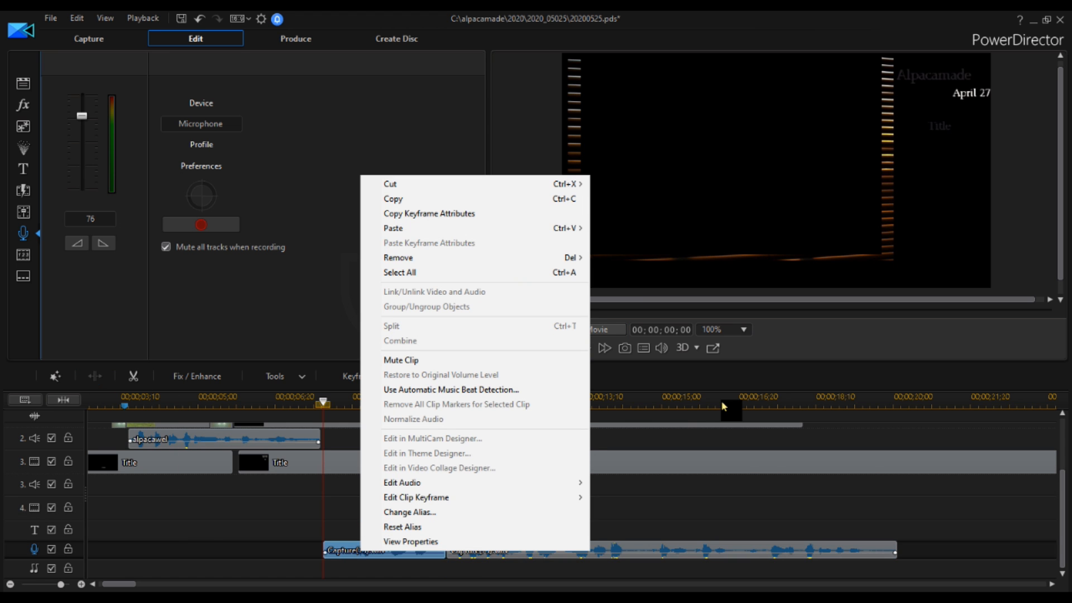
pyautogui.moveTo(398, 257)
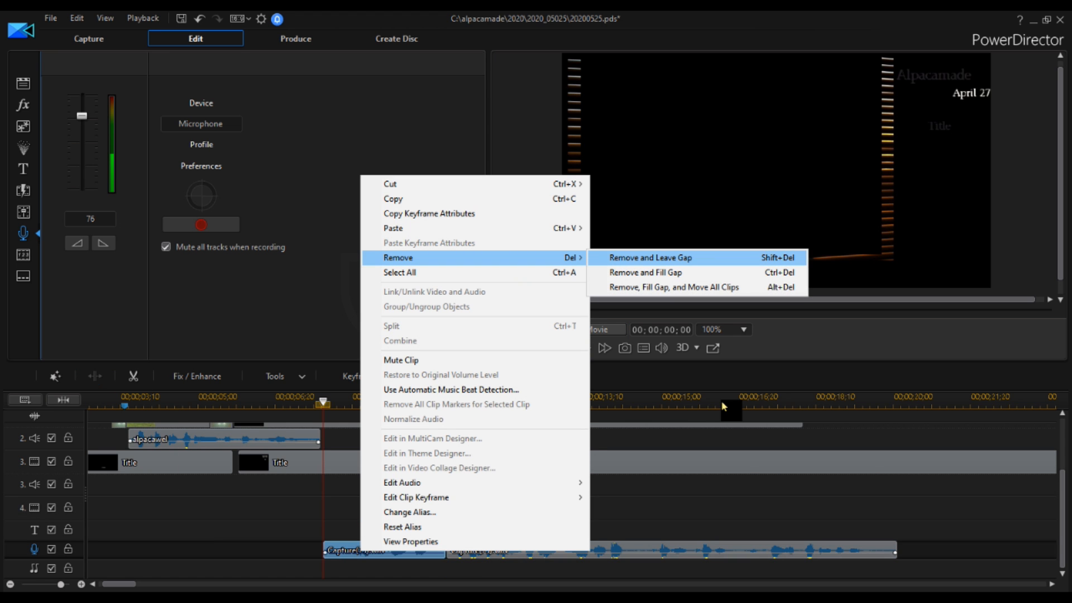
pyautogui.press('Down')
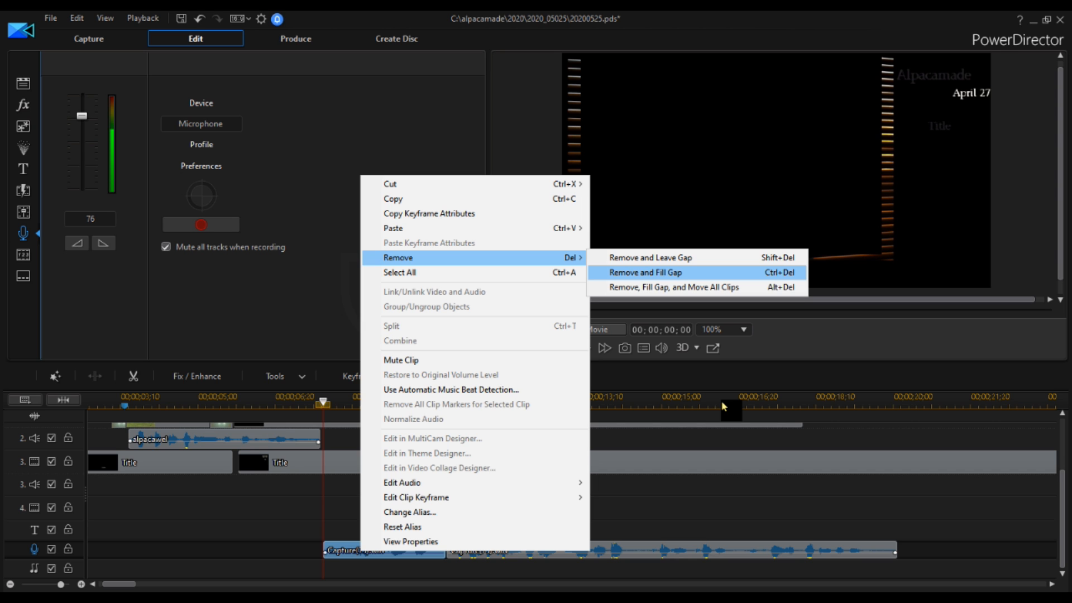
pyautogui.press('Return')
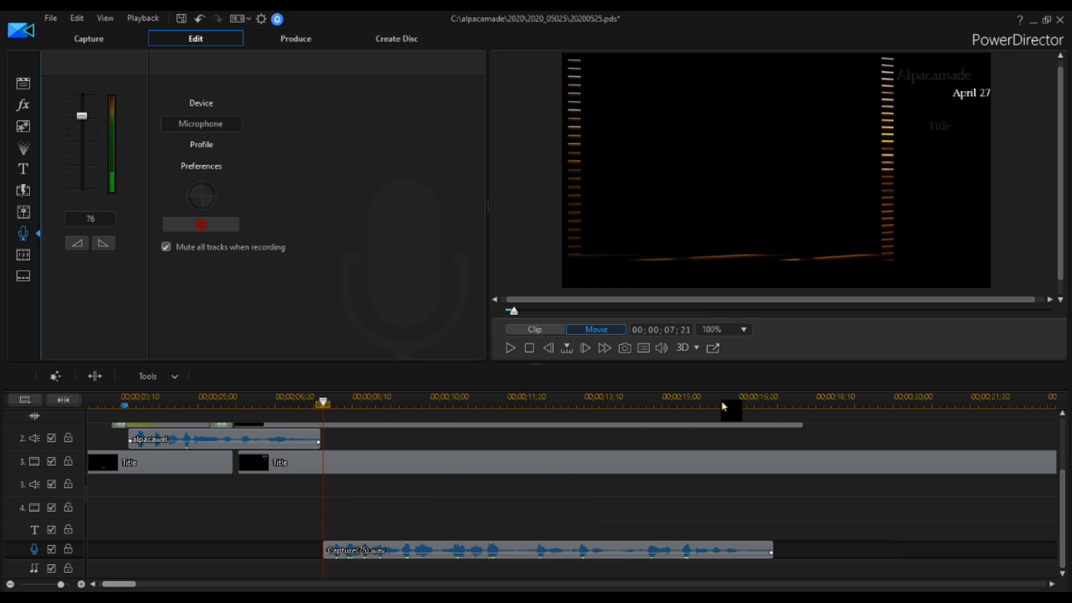
# Play the project from the beginning to review the trimmed narration.
pyautogui.scroll(3, 724, 406)
pyautogui.press('Home')
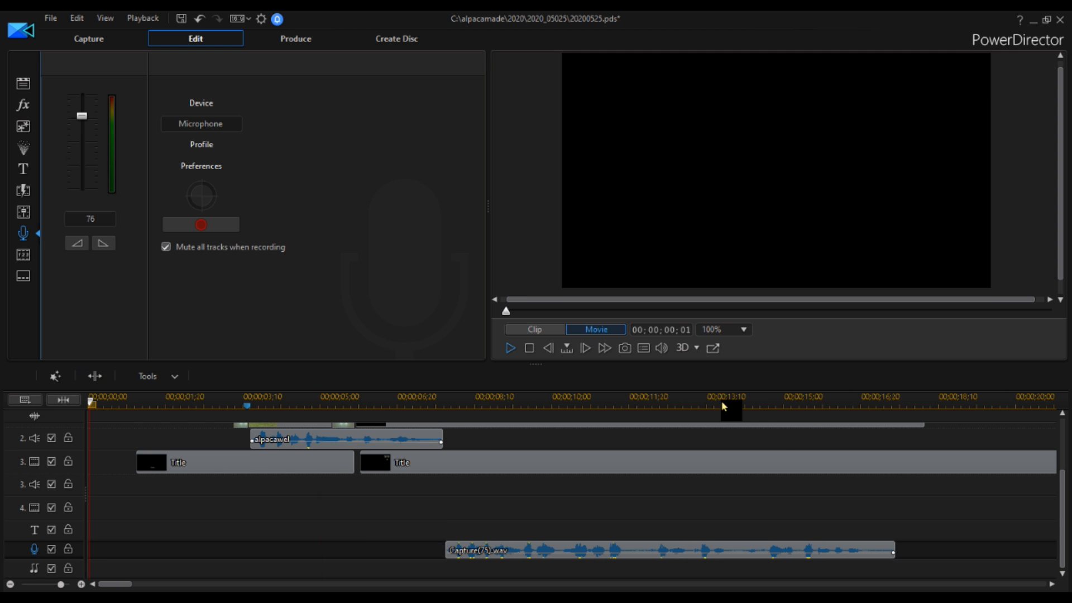
pyautogui.press('space')
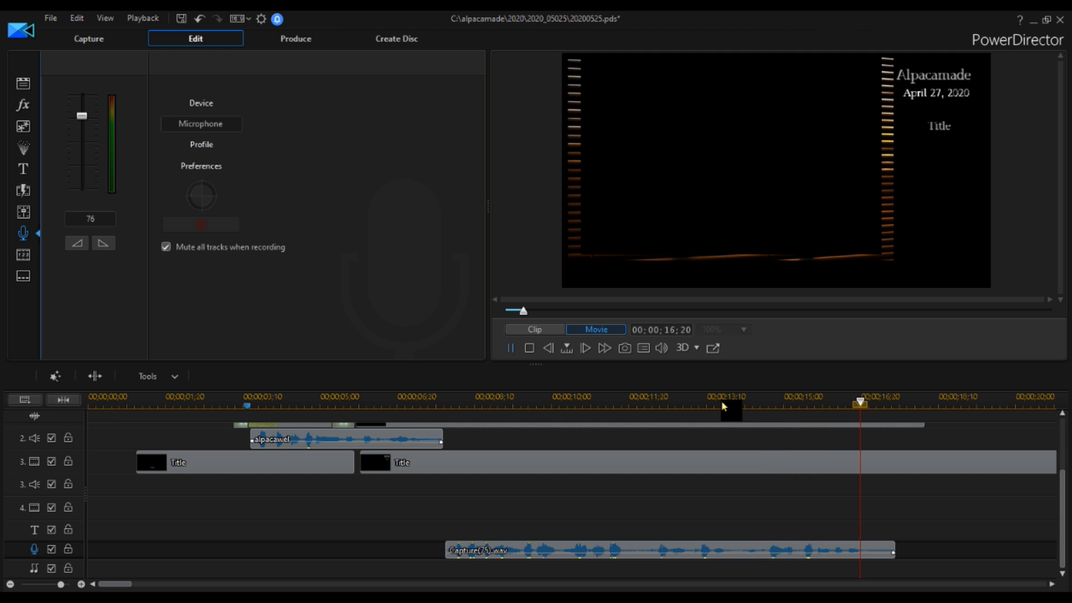
pyautogui.press('space')
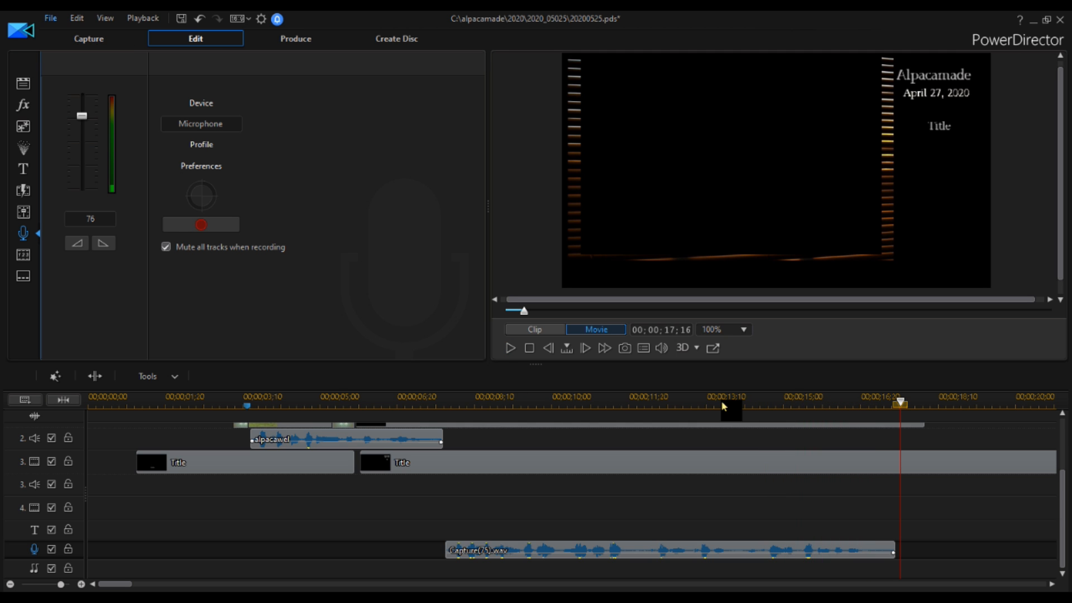
# Save the project as 20200525.pds in the same folder, replacing the existing file.
pyautogui.click(51, 19)
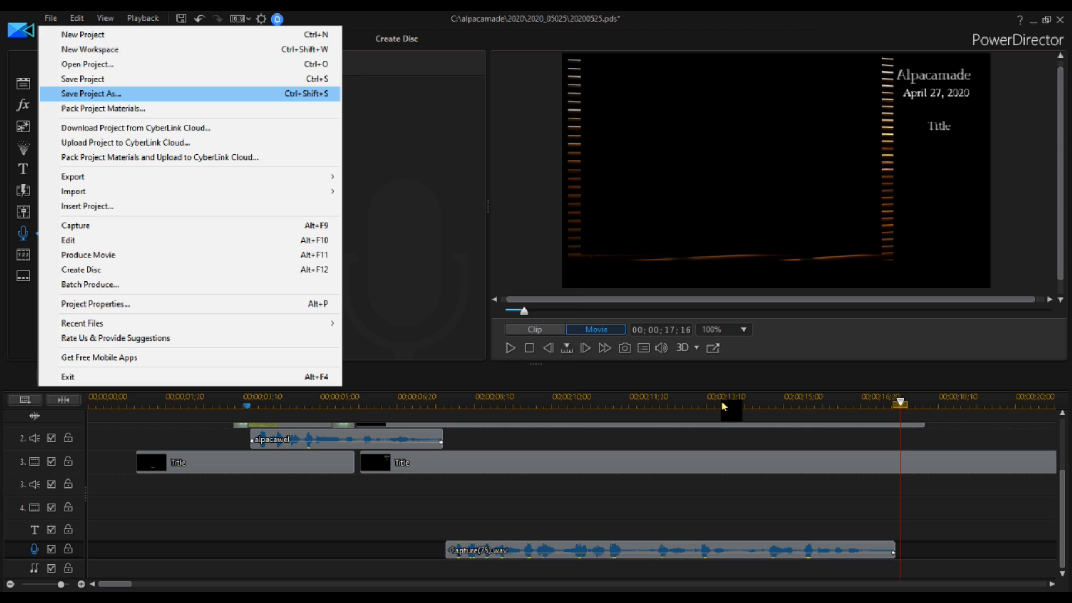
pyautogui.press('Return')
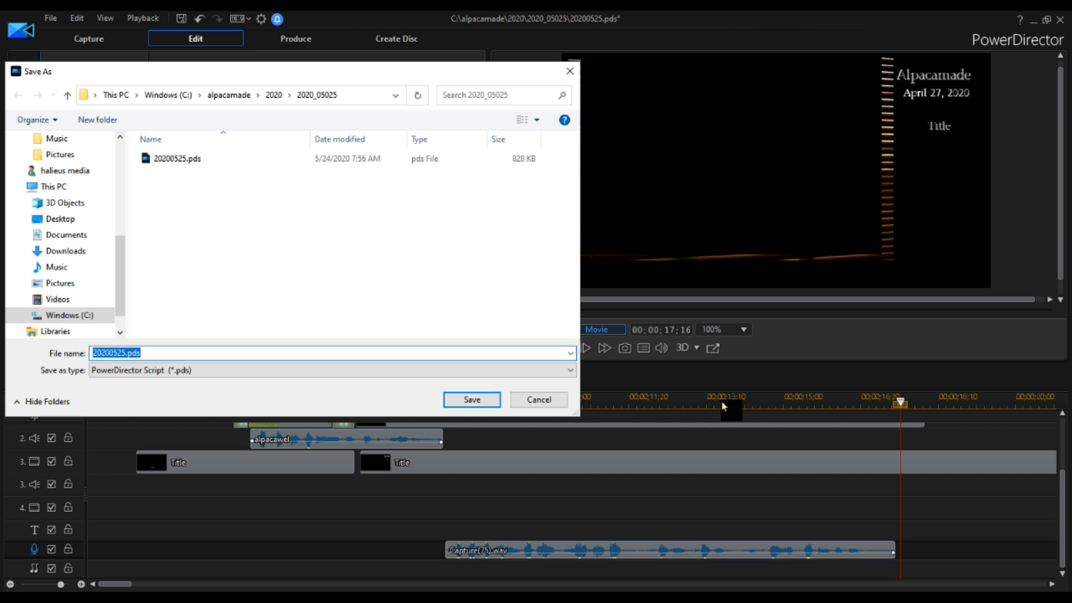
pyautogui.press('Return')
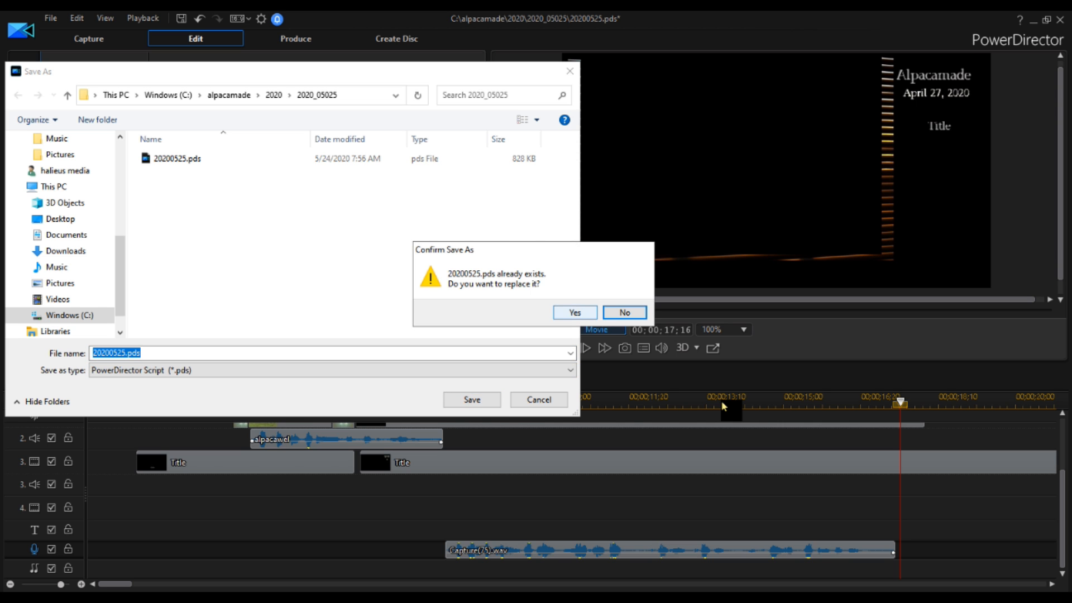
pyautogui.click(575, 312)
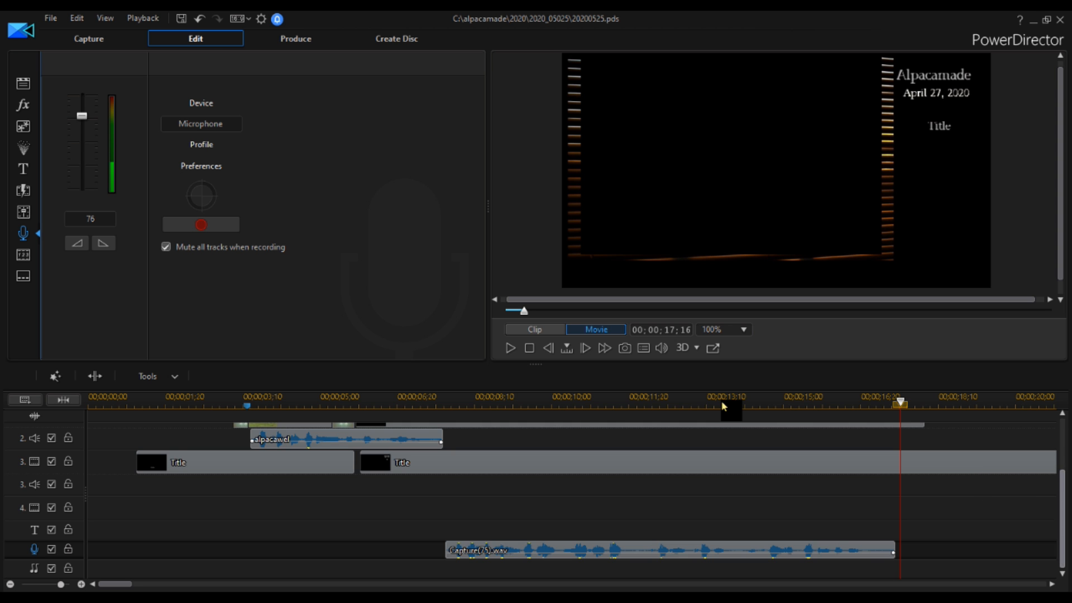
# Remove the Gaiety_in_the_Golden_Age music clip near the end of the timeline, leaving its gap.
pyautogui.moveTo(115, 584); pyautogui.dragTo(984, 584)
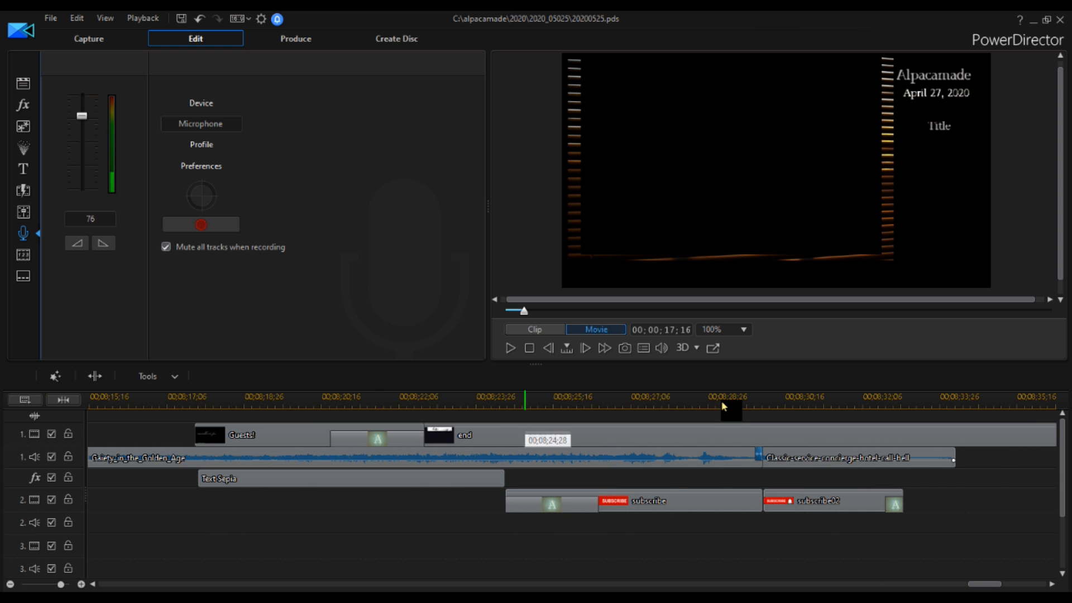
pyautogui.click(575, 460)
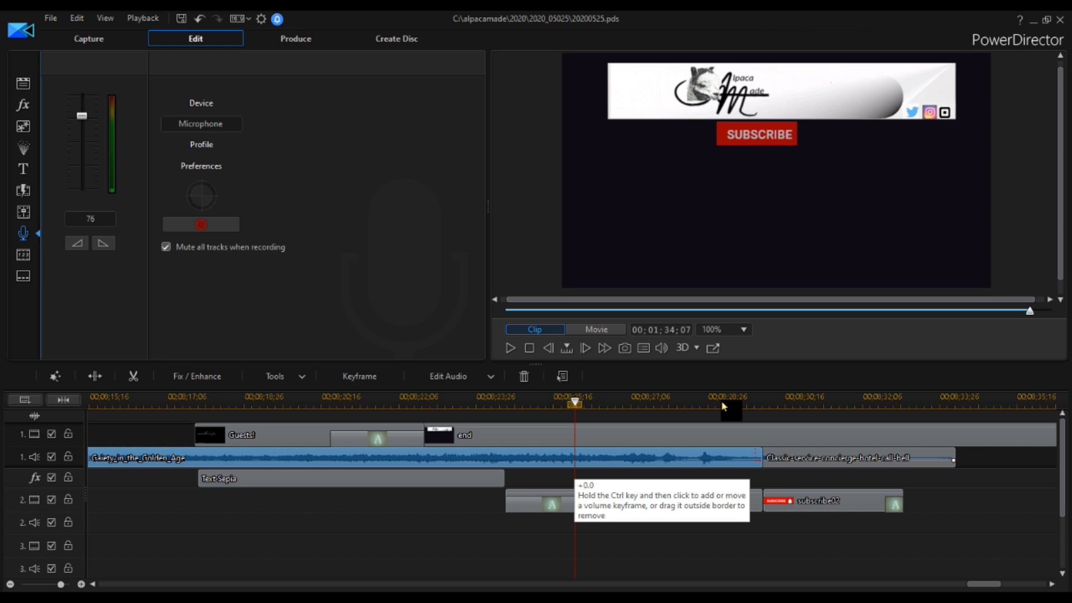
pyautogui.rightClick(575, 459)
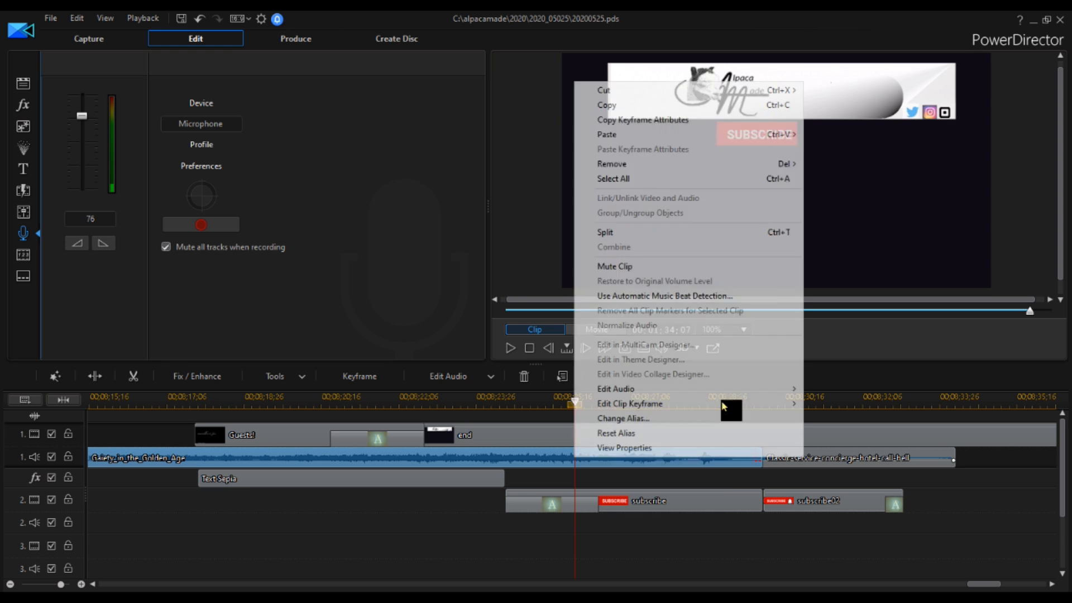
pyautogui.moveTo(615, 163)
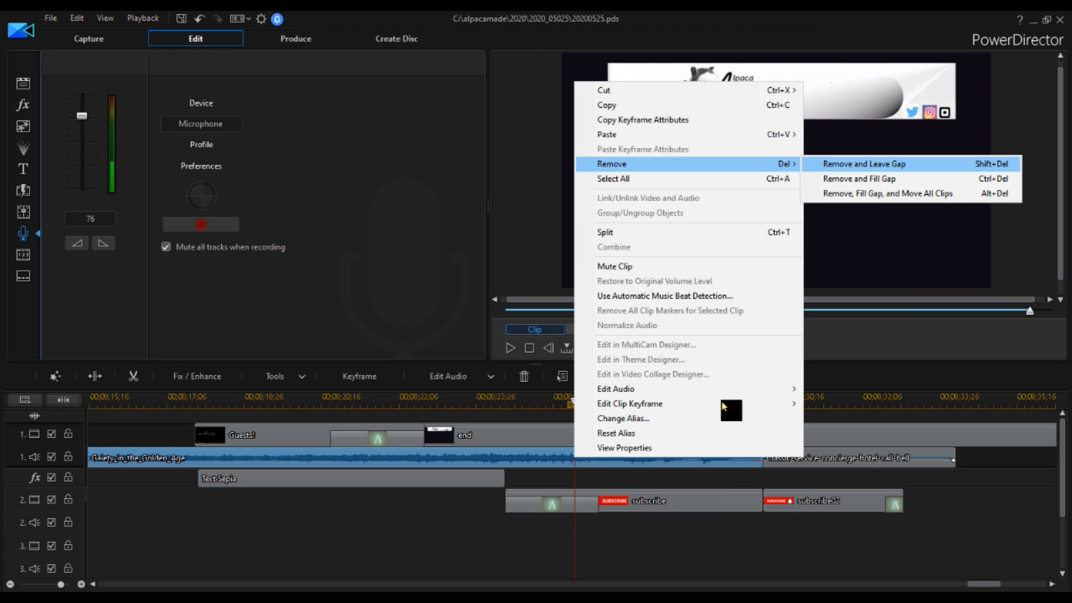
pyautogui.press('Return')
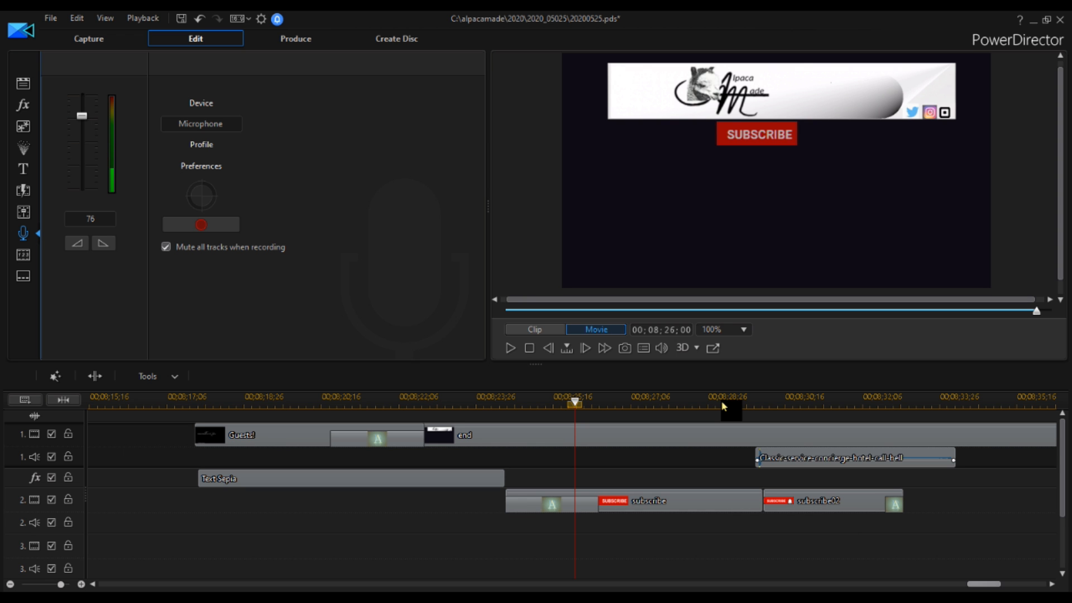
pyautogui.scroll(3, 724, 406)
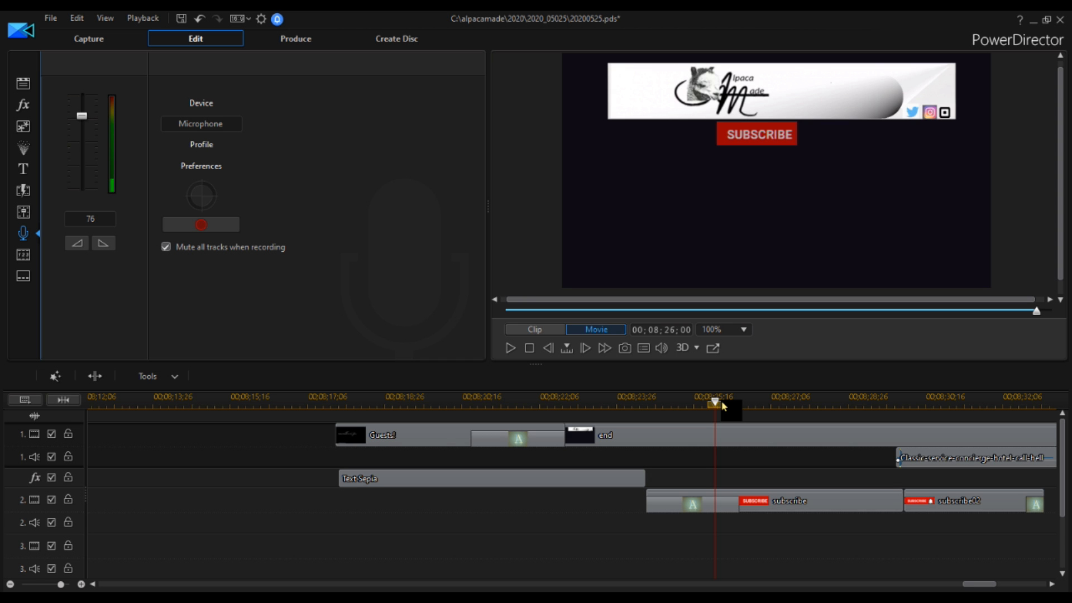
pyautogui.click(72, 597)
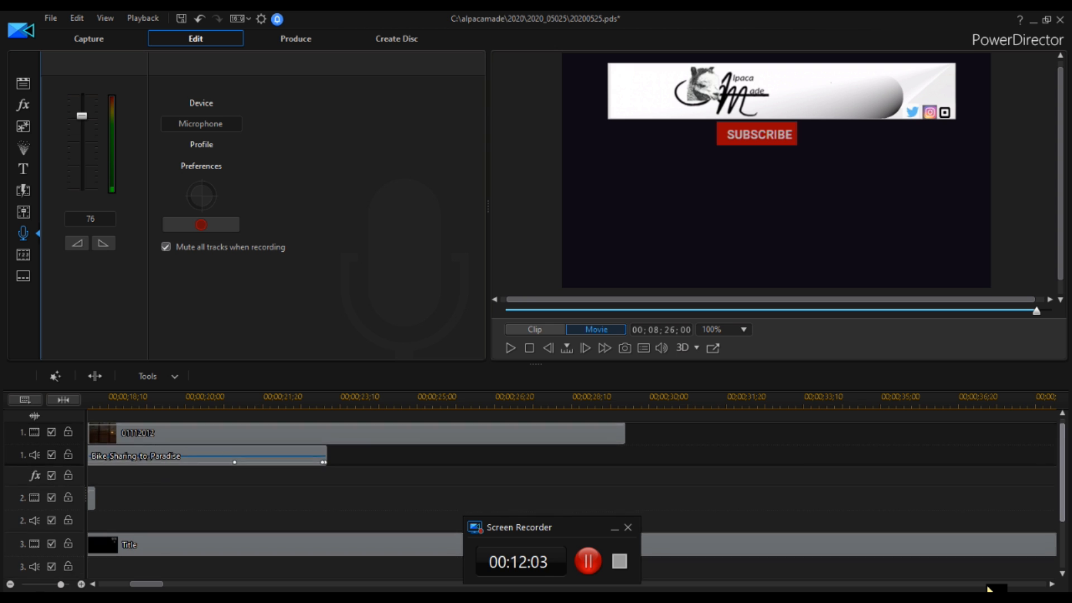
# Add a timeline marker at 00;00;17;09 with the note Cli.
pyautogui.scroll(-3, 987, 588)
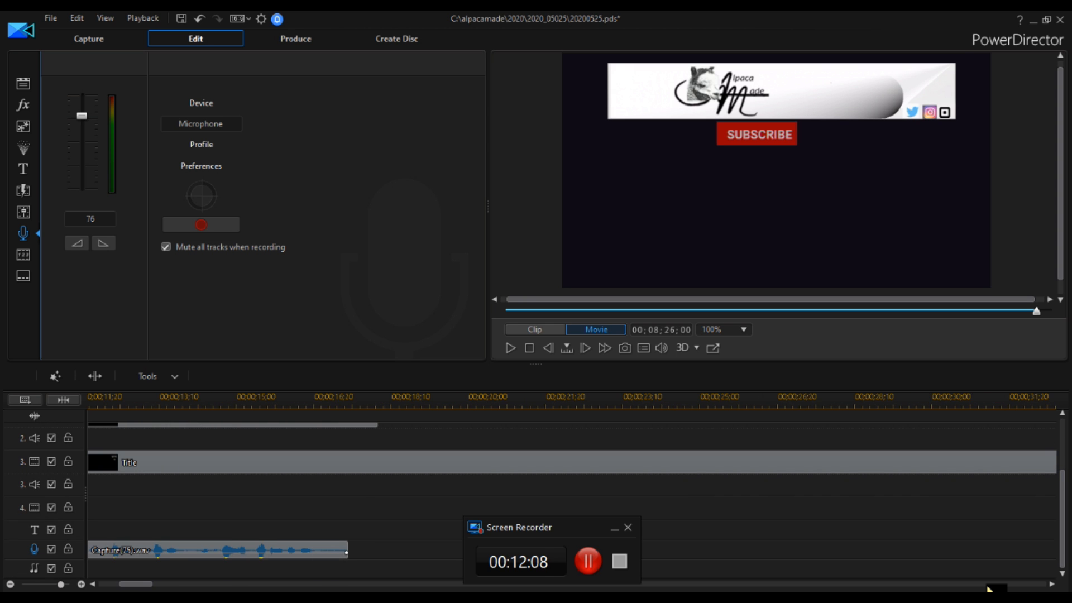
pyautogui.click(344, 400)
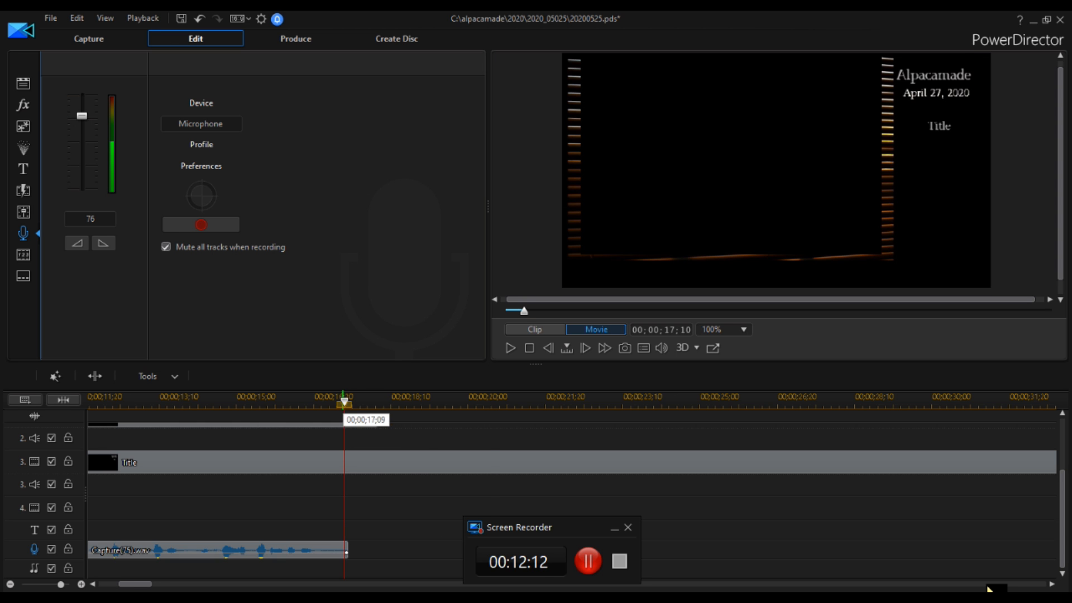
pyautogui.rightClick(343, 401)
pyautogui.click(391, 409)
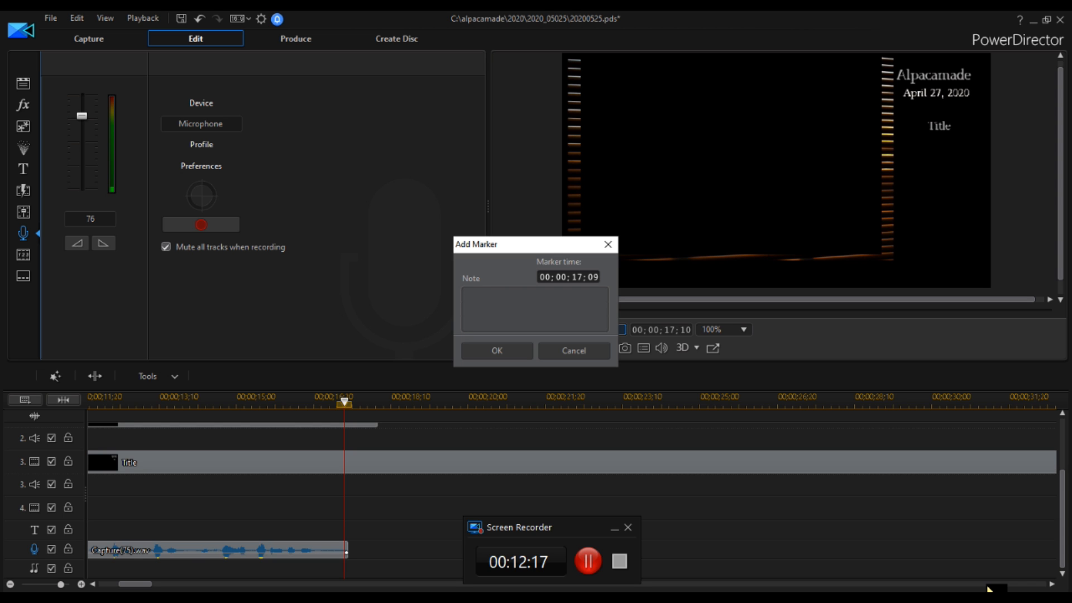
pyautogui.write('Clip')
pyautogui.press('Return')
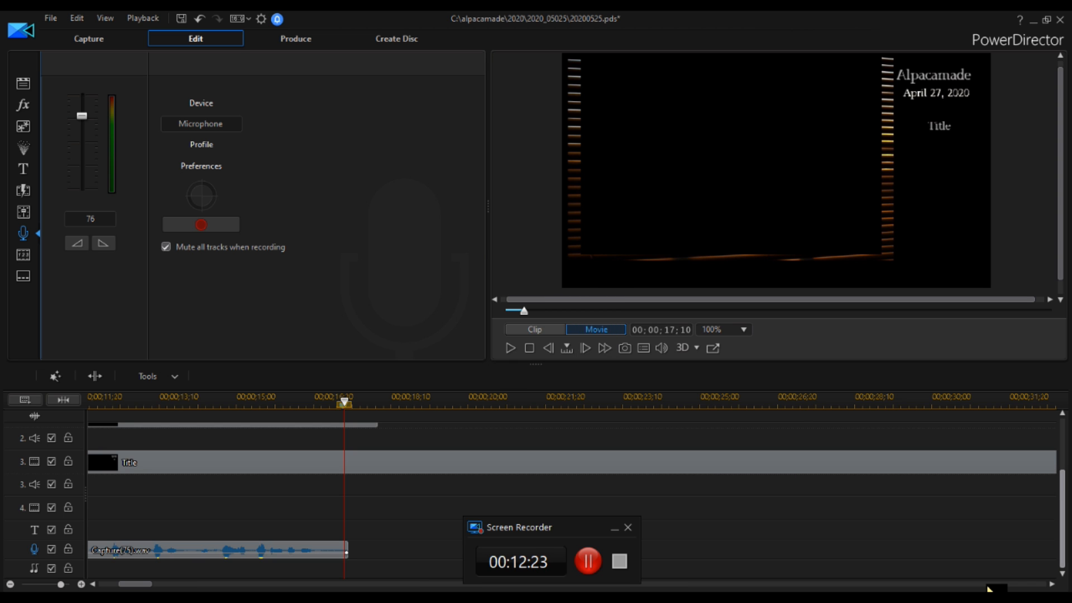
# Remove the black image clip from track 2, leaving its gap.
pyautogui.moveTo(1062, 519); pyautogui.dragTo(1062, 468)
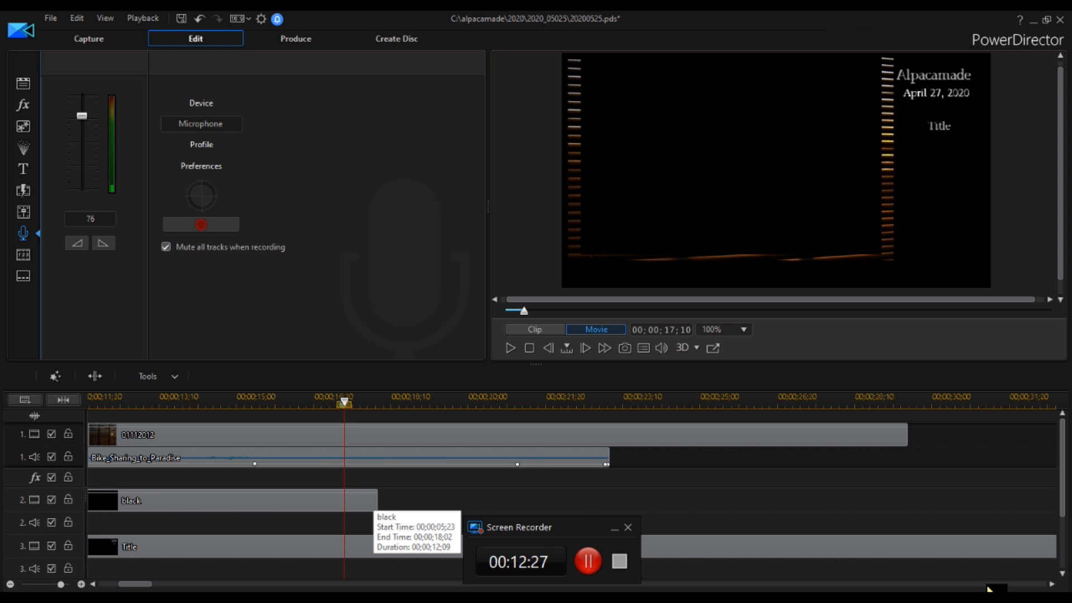
pyautogui.click(351, 501)
pyautogui.rightClick(349, 496)
pyautogui.moveTo(377, 501); pyautogui.dragTo(345, 507)
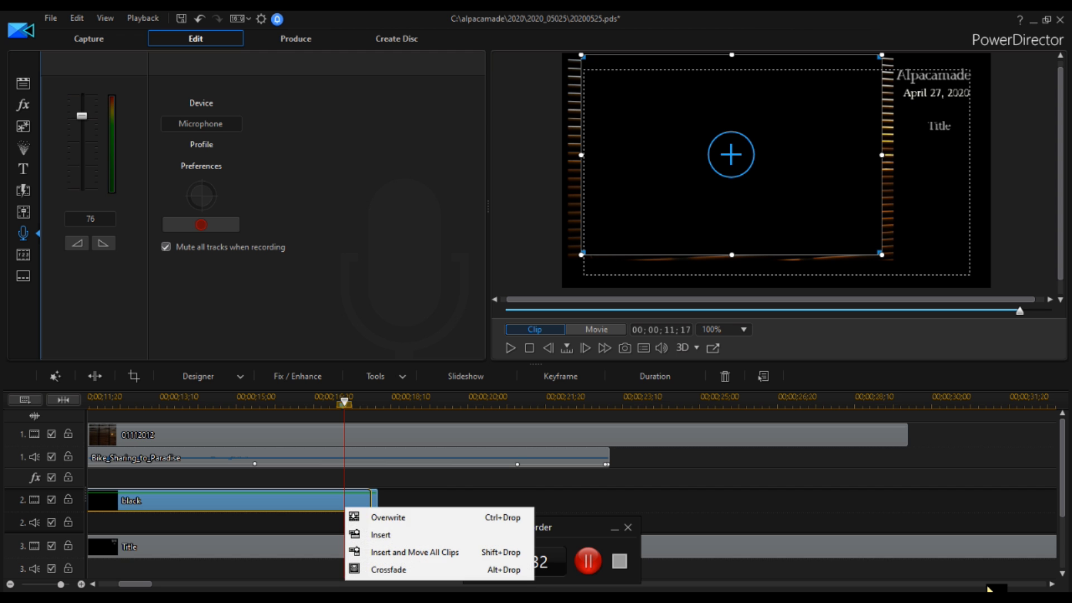
pyautogui.click(388, 517)
pyautogui.rightClick(305, 499)
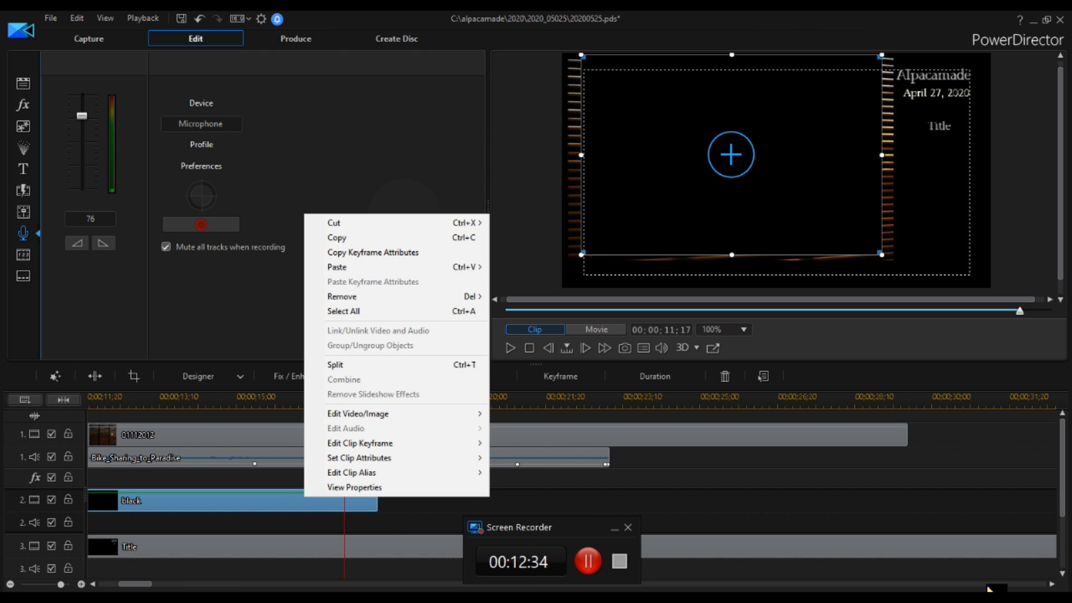
pyautogui.moveTo(346, 297)
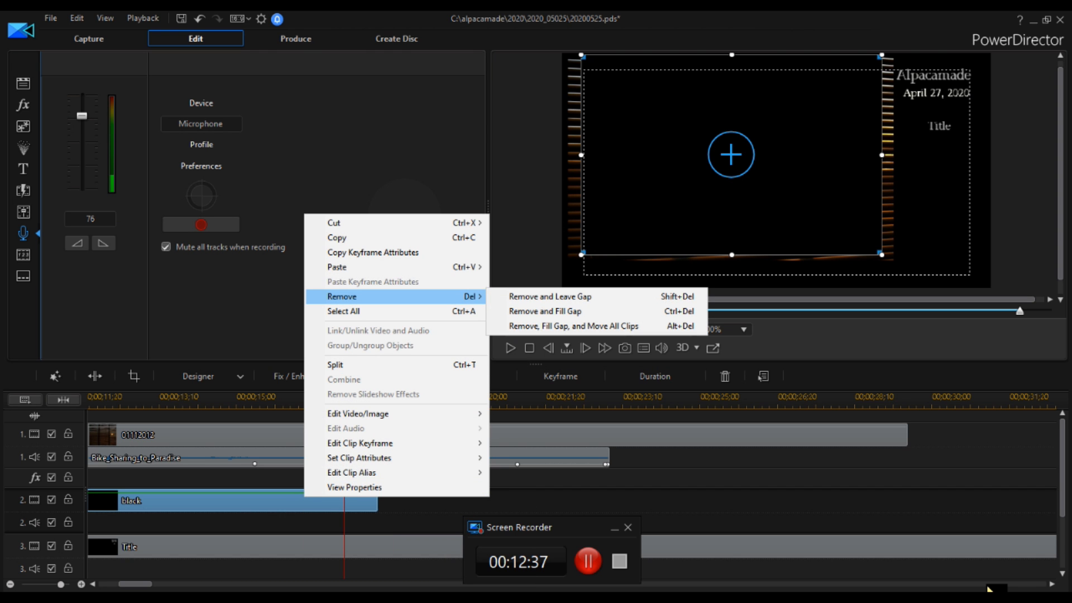
pyautogui.click(550, 297)
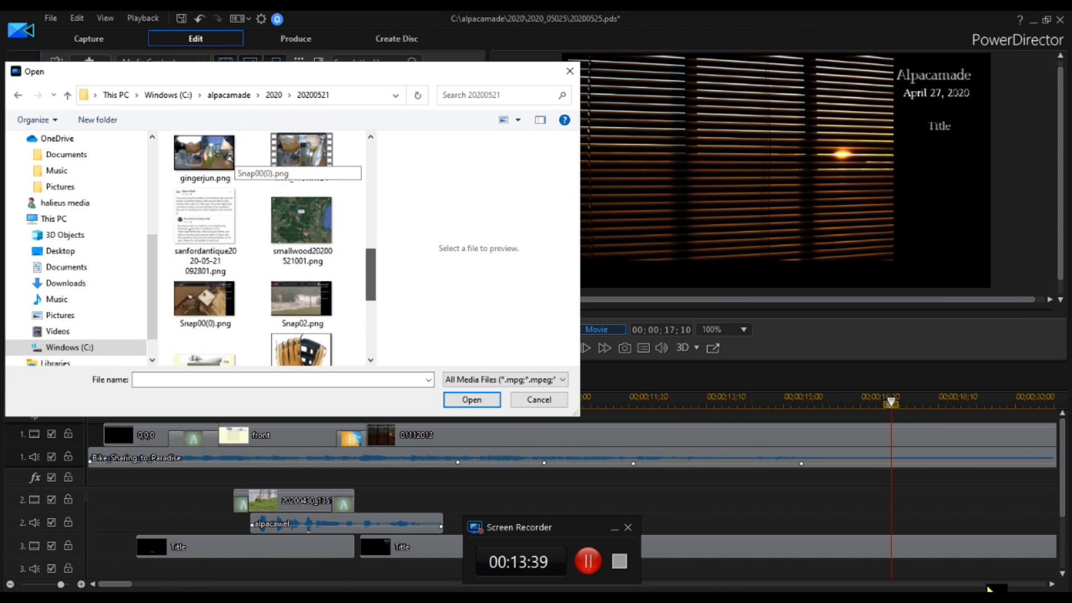
pyautogui.scroll(5, 232, 159)
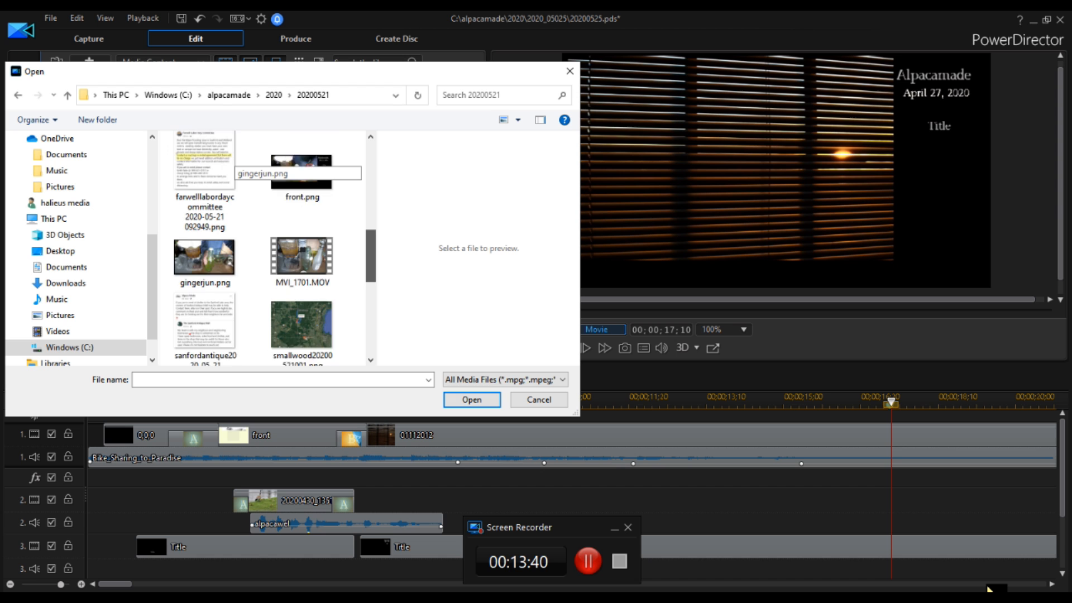
pyautogui.scroll(3, 232, 159)
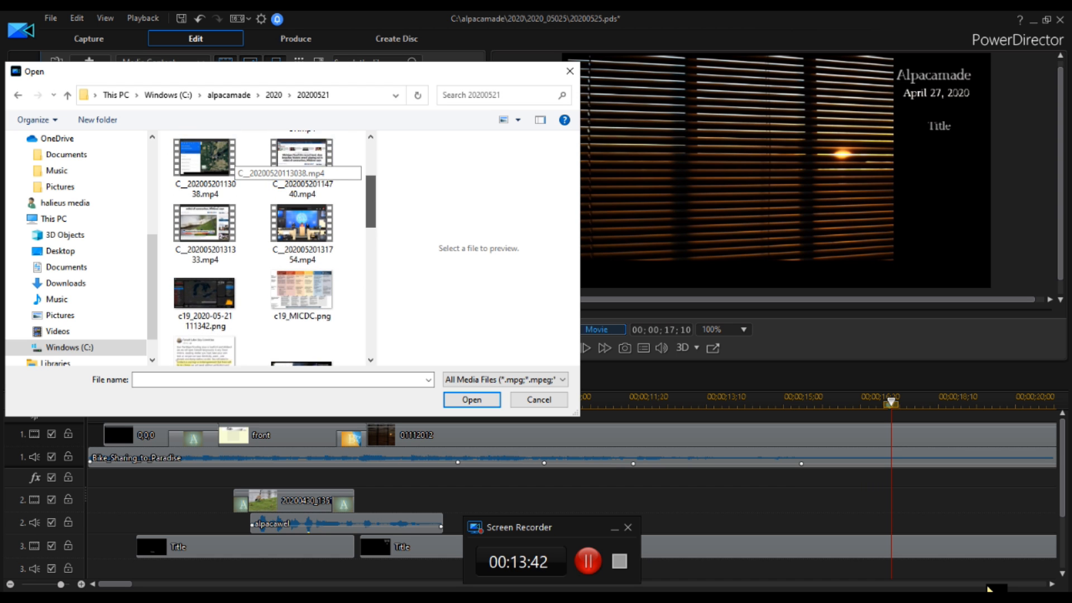
pyautogui.scroll(1, 231, 162)
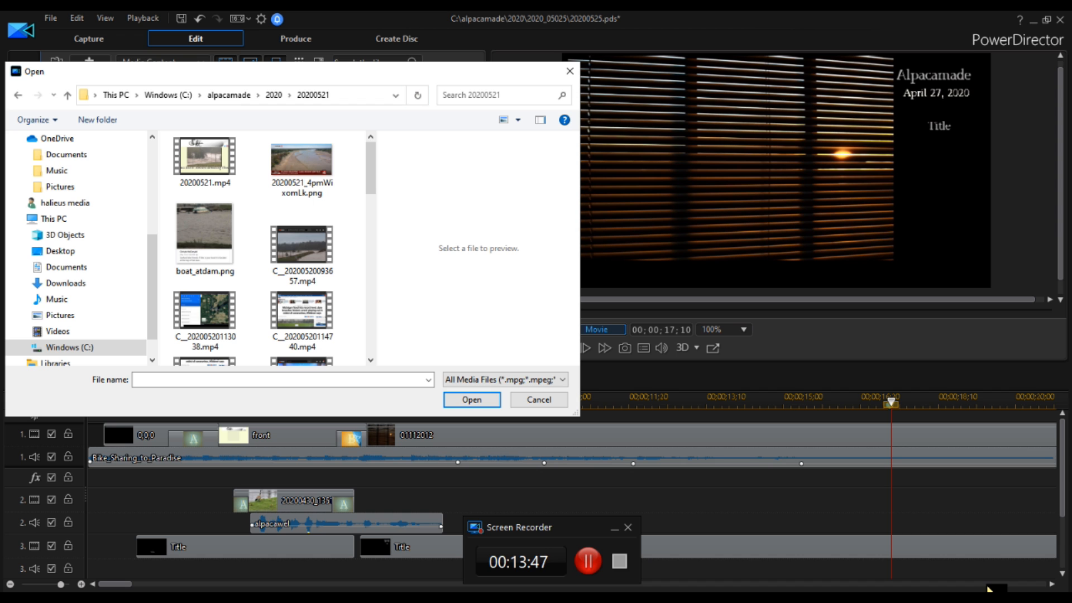
pyautogui.click(539, 400)
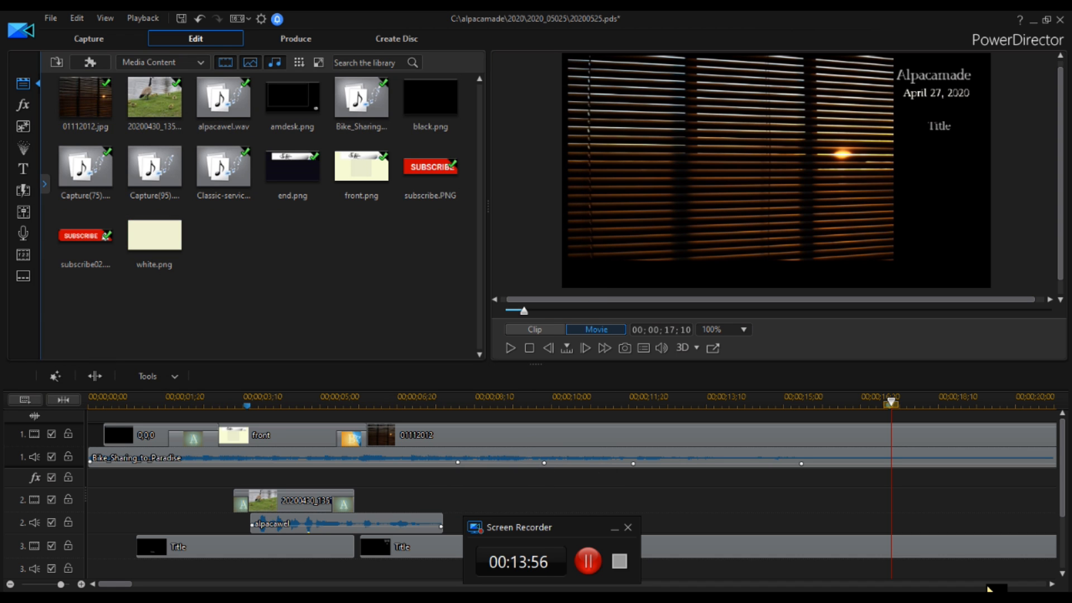
# Lengthen the 01112012 image clip on track 1 by extending its end far to the right.
pyautogui.click(988, 587)
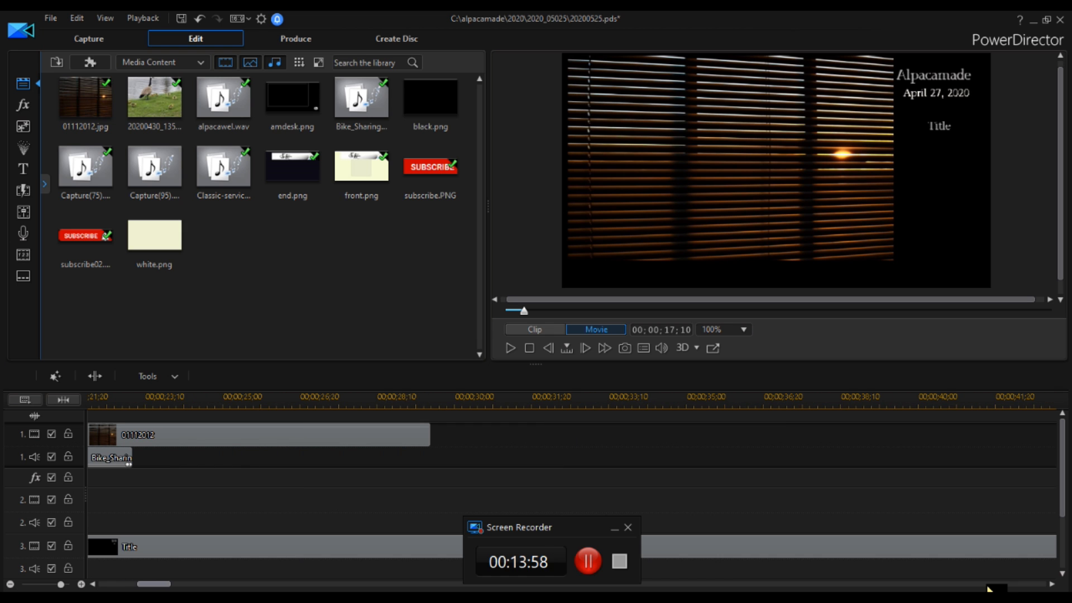
pyautogui.click(414, 438)
pyautogui.moveTo(429, 438); pyautogui.dragTo(1055, 435)
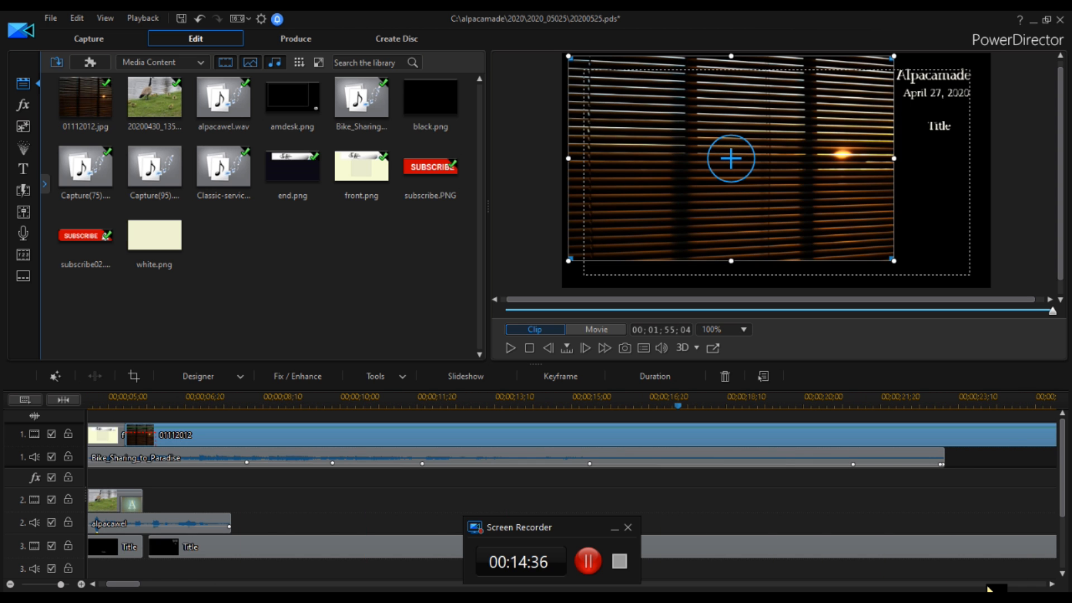
# Import the C_20200524 video file from the alpacamade 2020 folder into the media library.
pyautogui.click(57, 63)
pyautogui.click(107, 80)
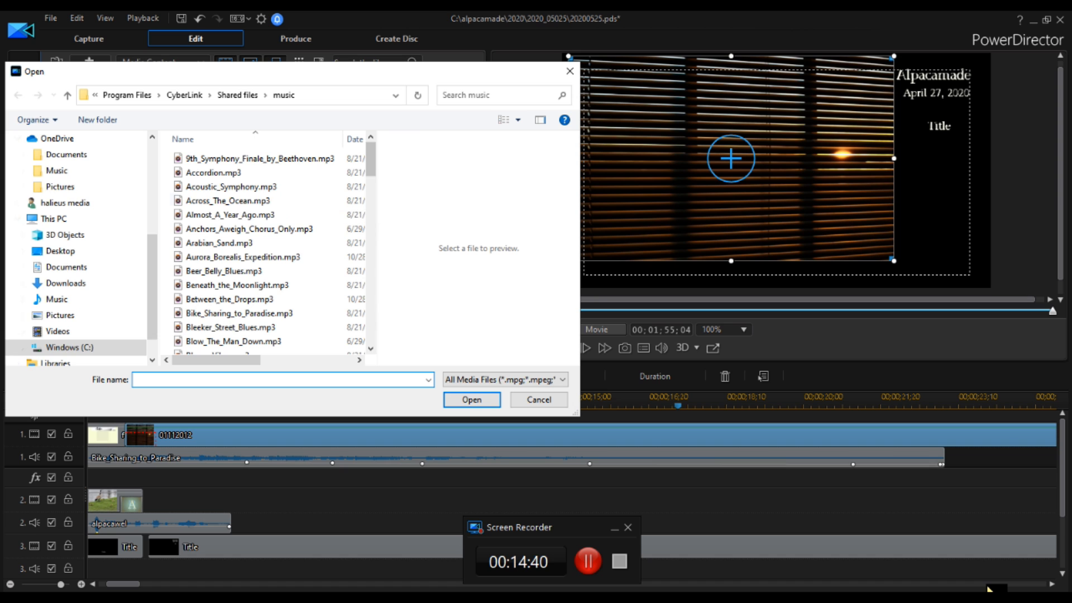
pyautogui.scroll(5, 73, 347)
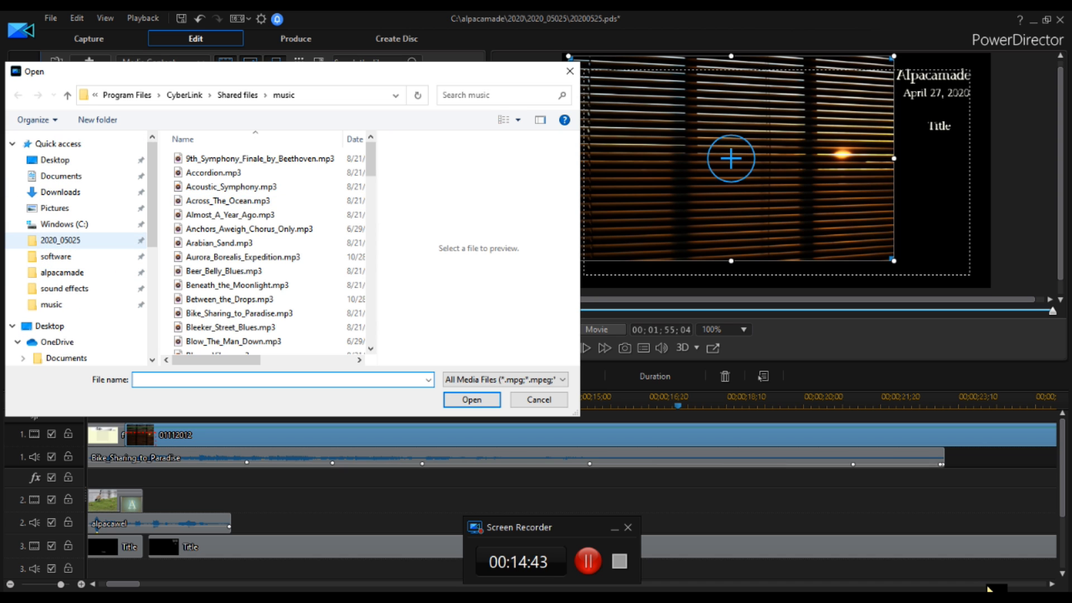
pyautogui.click(60, 241)
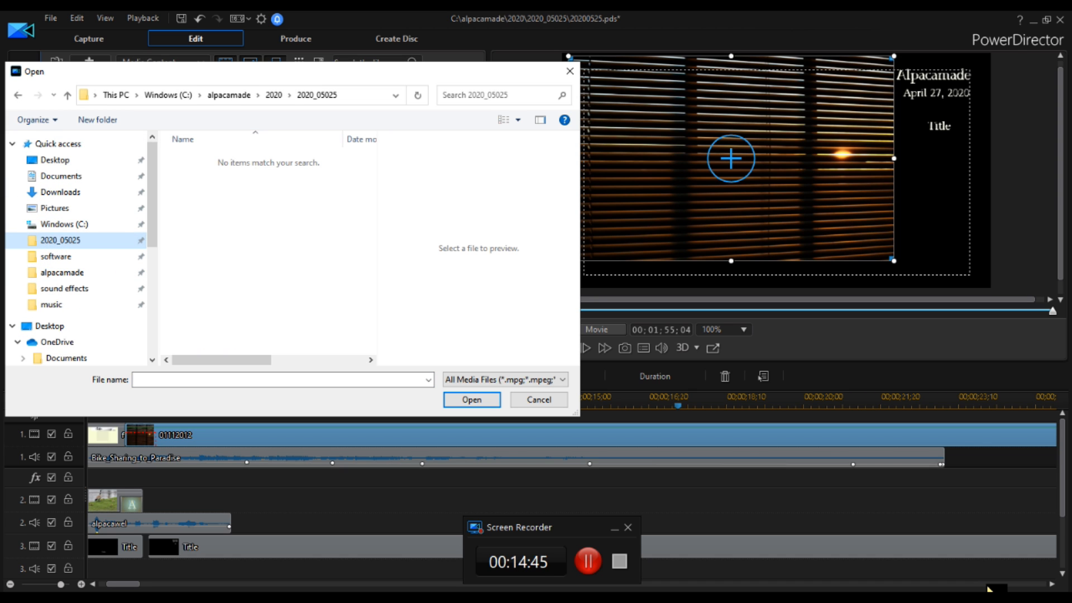
pyautogui.click(274, 95)
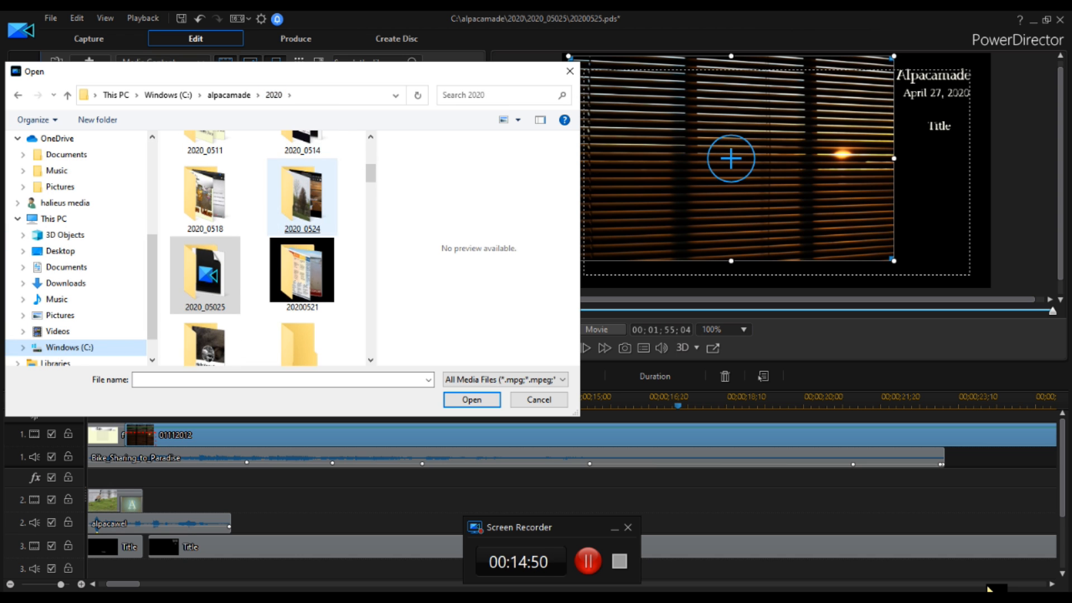
pyautogui.doubleClick(302, 246)
pyautogui.scroll(-1, 273, 245)
pyautogui.doubleClick(204, 329)
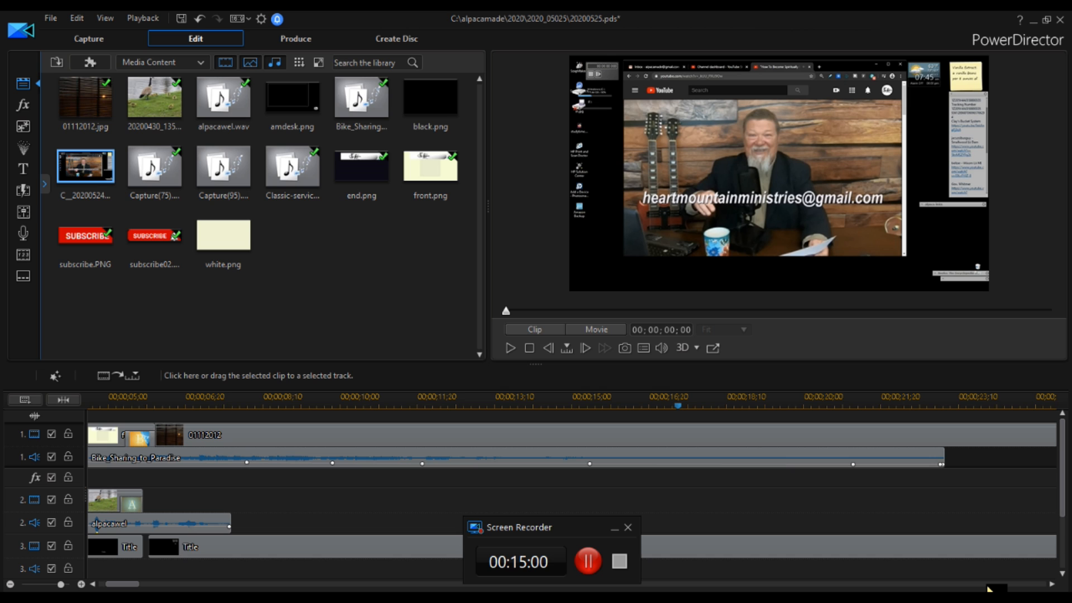
# Place the C_20200524 video on track 2 and move it to start at the 17-second marker.
pyautogui.moveTo(85, 166); pyautogui.dragTo(960, 499)
pyautogui.scroll(-3, 988, 588)
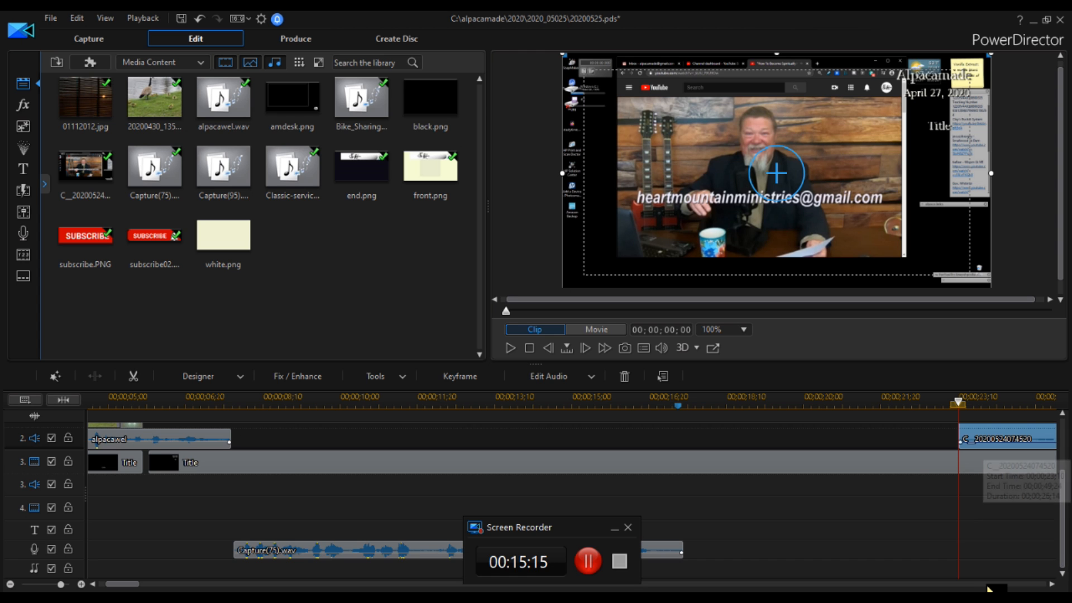
pyautogui.scroll(3, 988, 588)
pyautogui.scroll(-3, 988, 588)
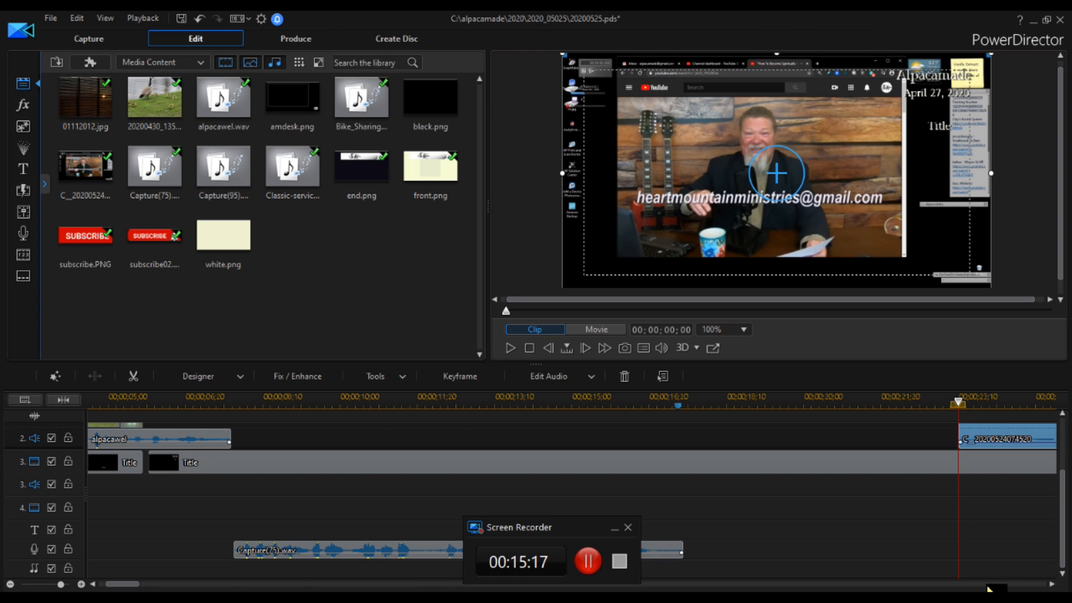
pyautogui.scroll(2, 989, 588)
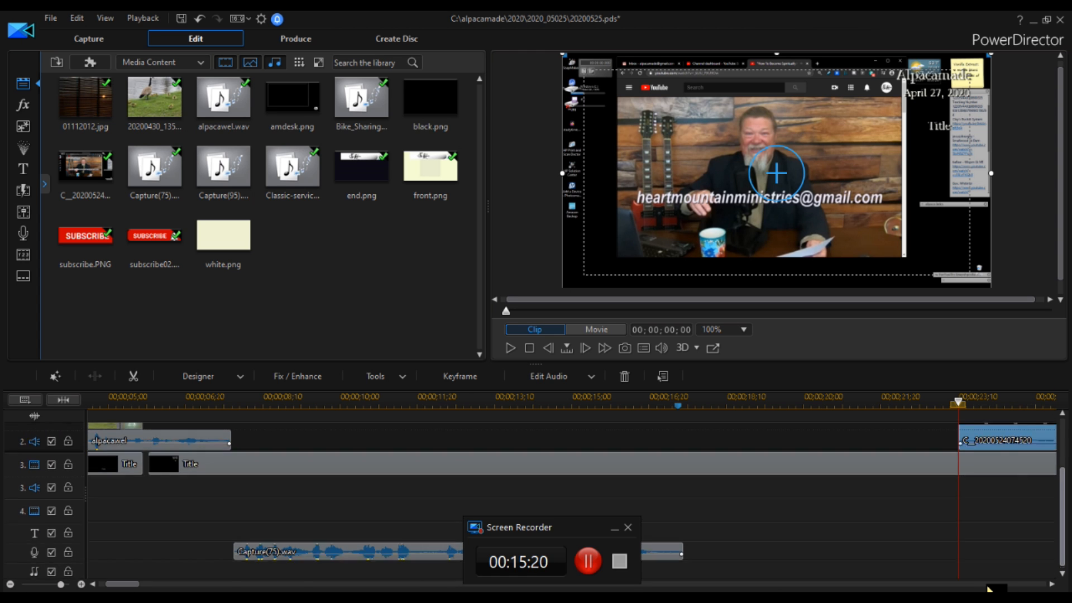
pyautogui.moveTo(988, 455); pyautogui.dragTo(716, 479)
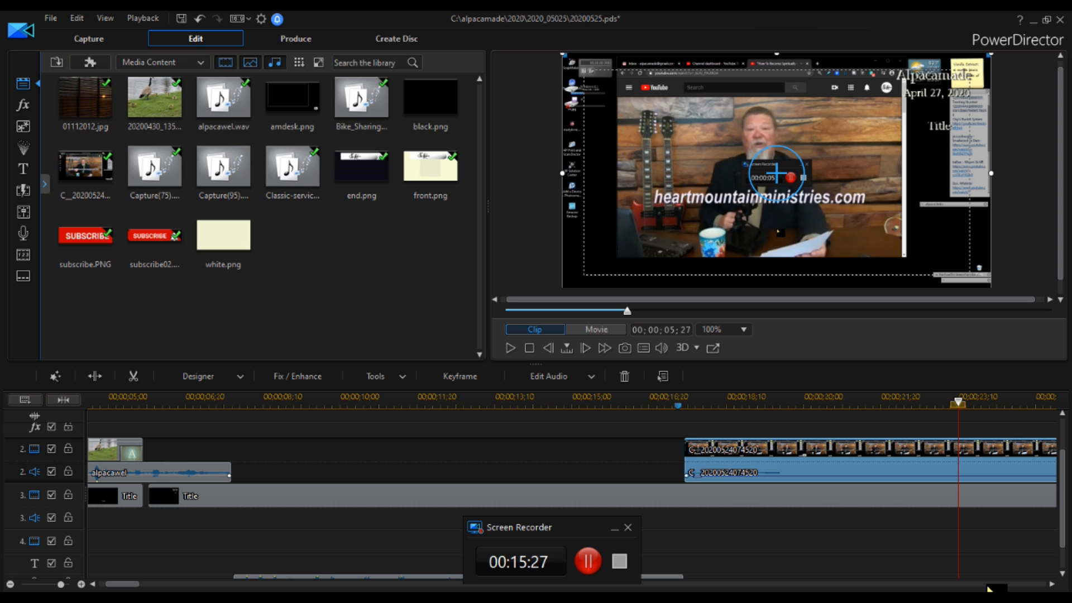
# Apply the Page Curl transition from the favourite transitions to the start of the new video clip on track 2.
pyautogui.click(23, 189)
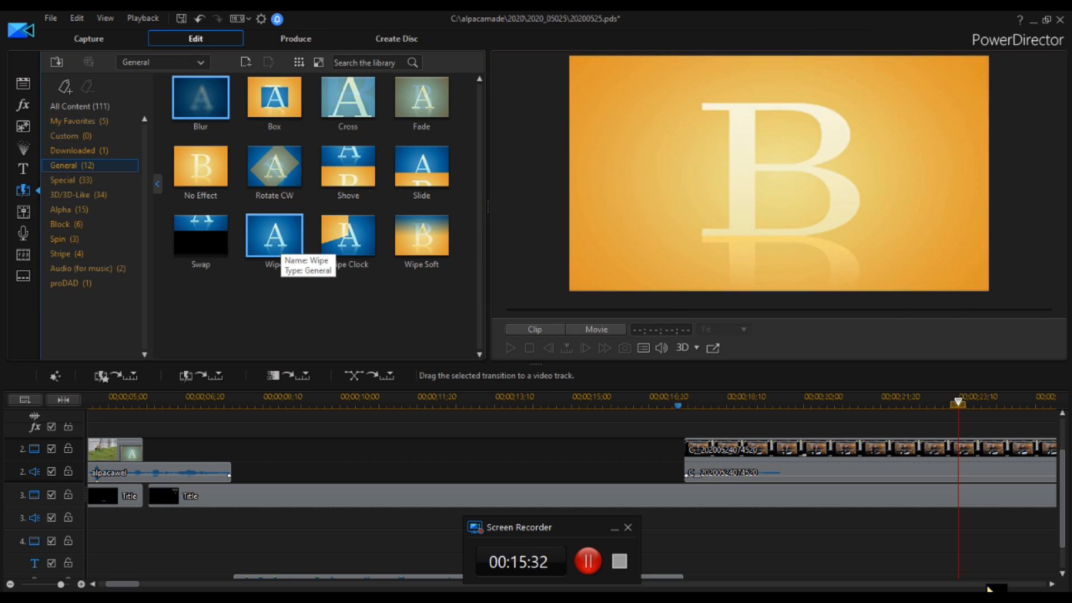
pyautogui.click(79, 121)
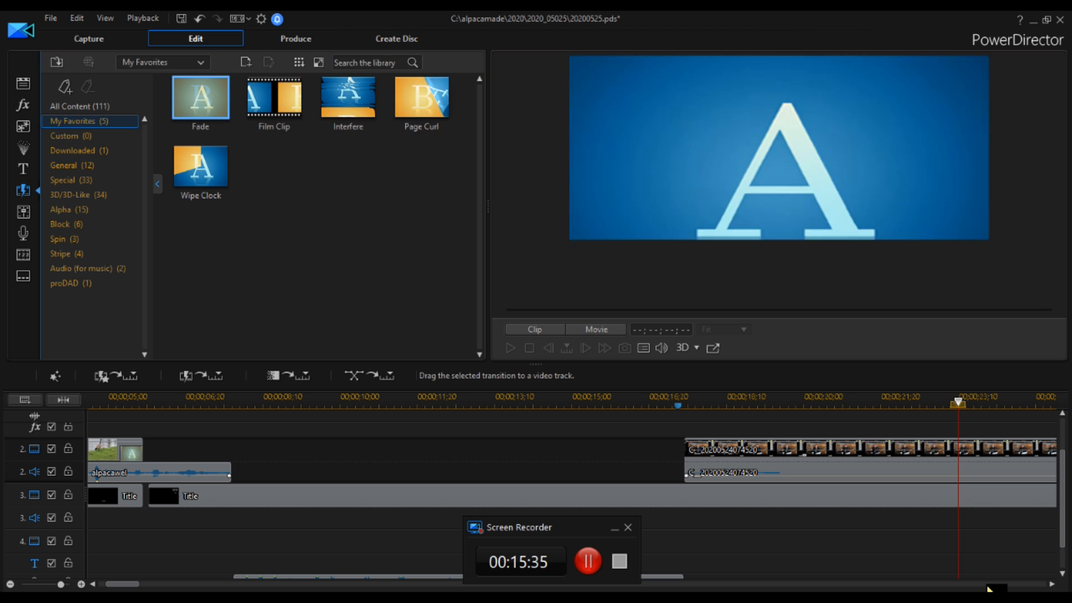
pyautogui.moveTo(431, 94); pyautogui.dragTo(722, 453)
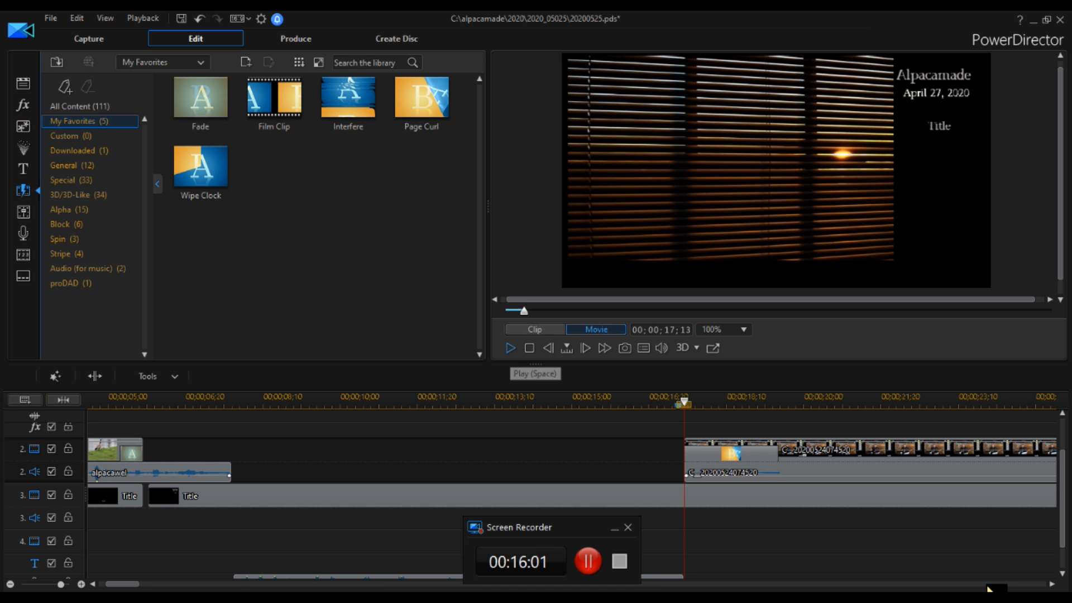
# Play back the movie from the marker to preview the transition into the video clip.
pyautogui.press('space')
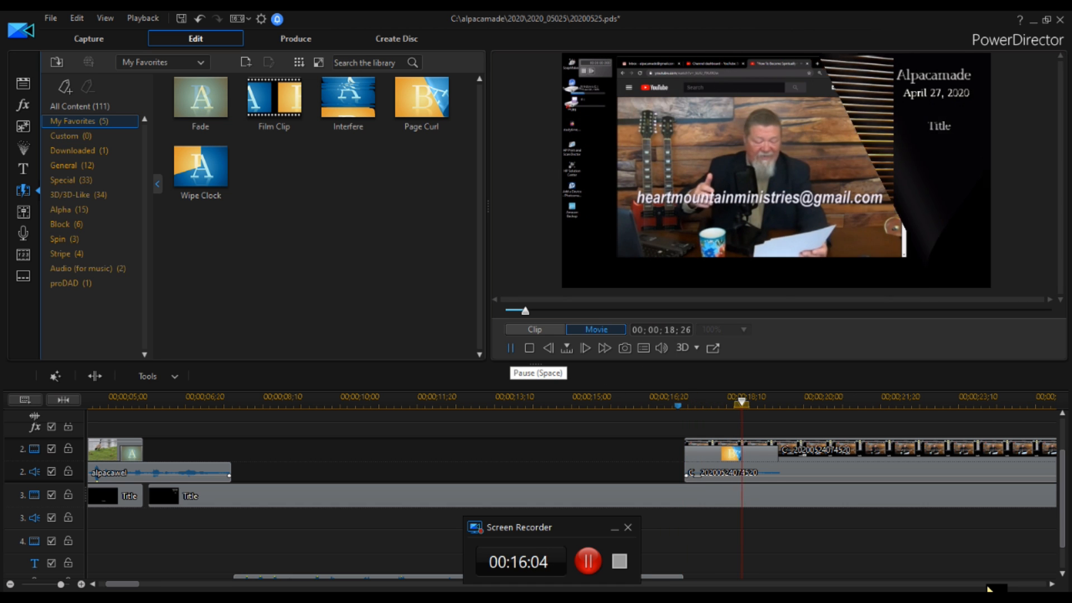
pyautogui.click(511, 349)
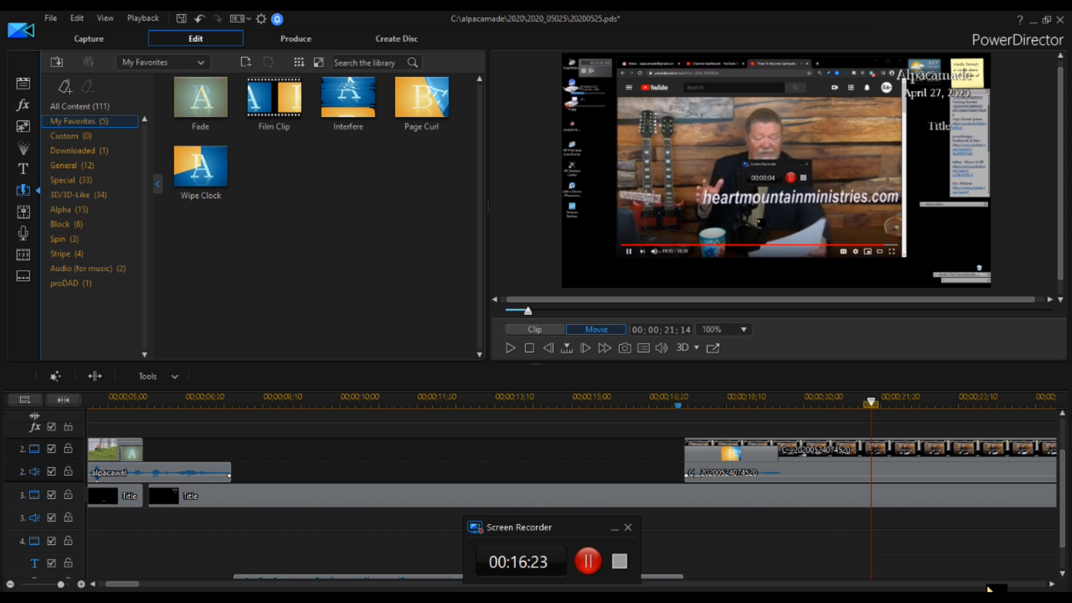
pyautogui.click(510, 348)
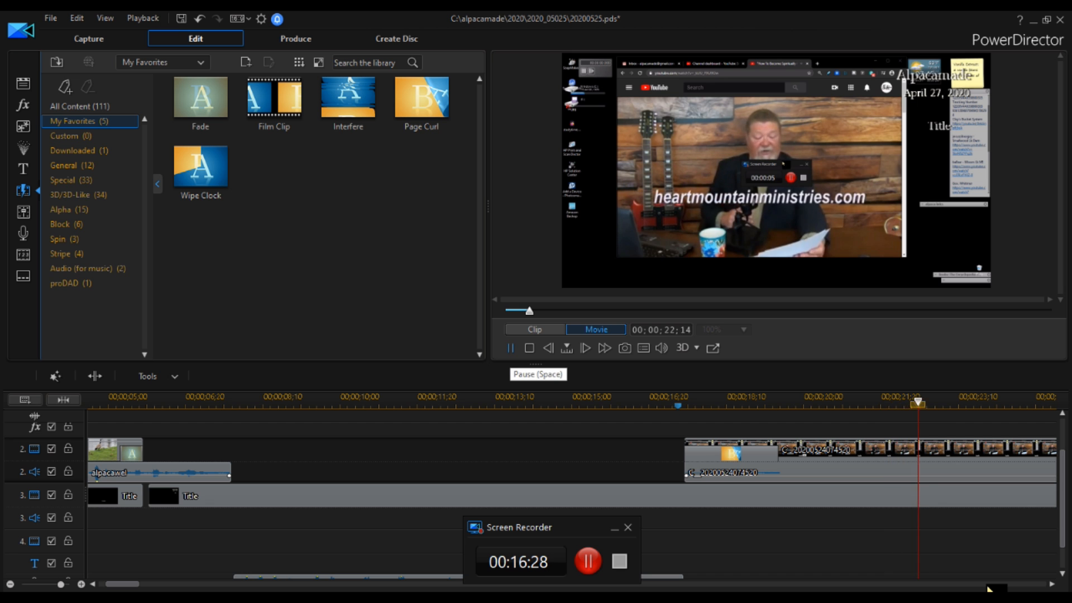